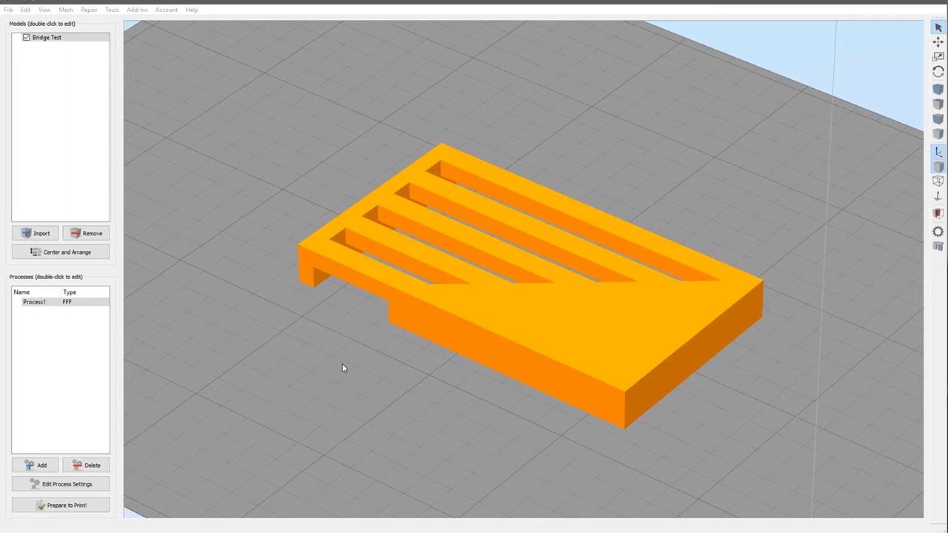
Step: Examine the Bridge Test model's slots and raised bridge spans from several angles
left_click_drag(342, 367, 490, 412)
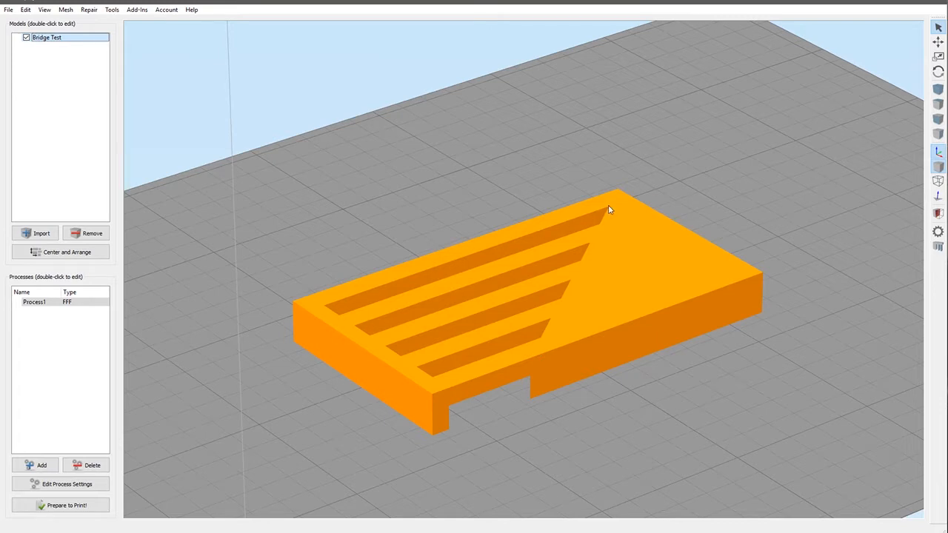
left_click_drag(490, 457, 746, 336)
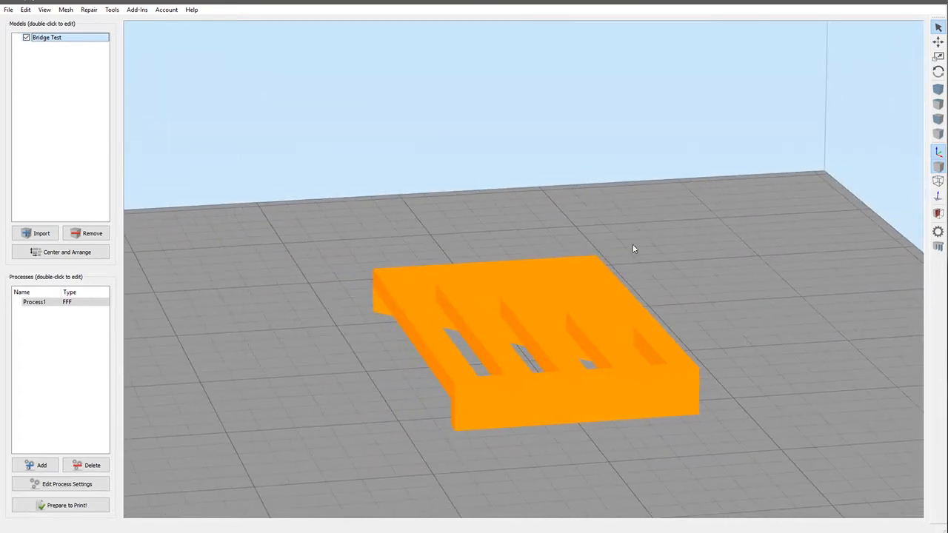
left_click_drag(632, 247, 570, 316)
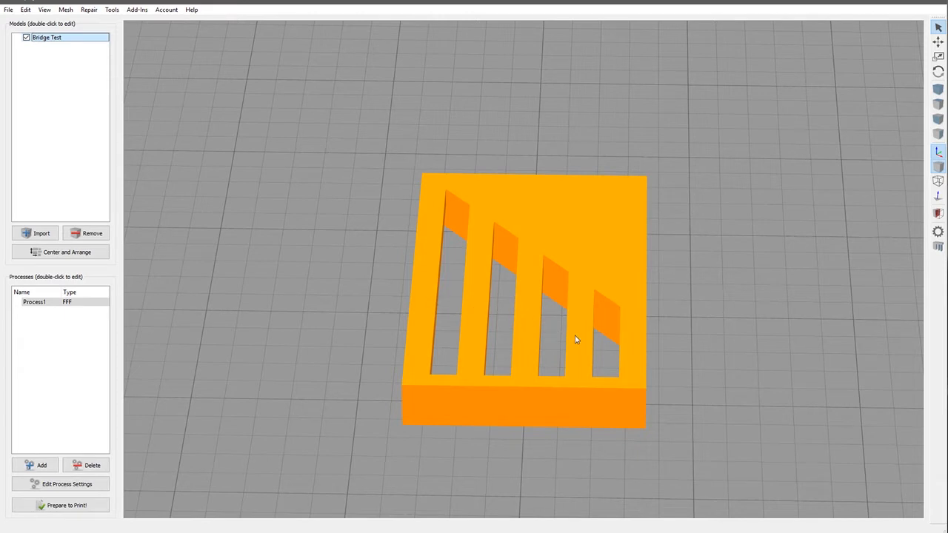
Step: Review the bridging settings of Process1 and close its settings without applying anything
left_click(57, 487)
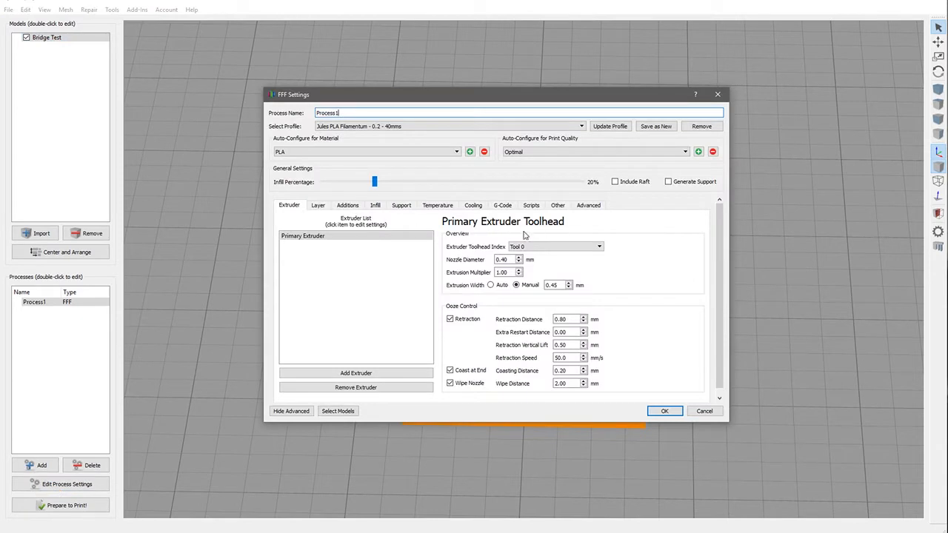
left_click(557, 206)
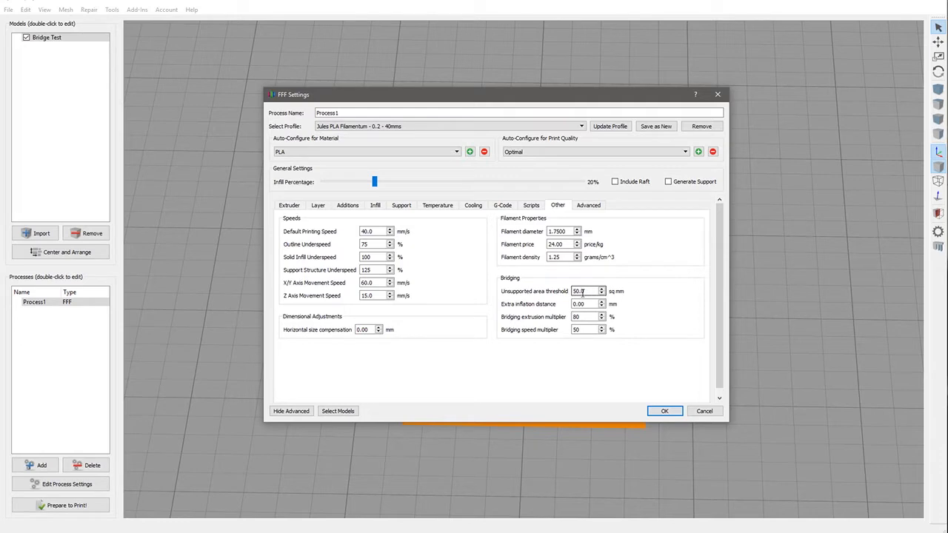
left_click(704, 411)
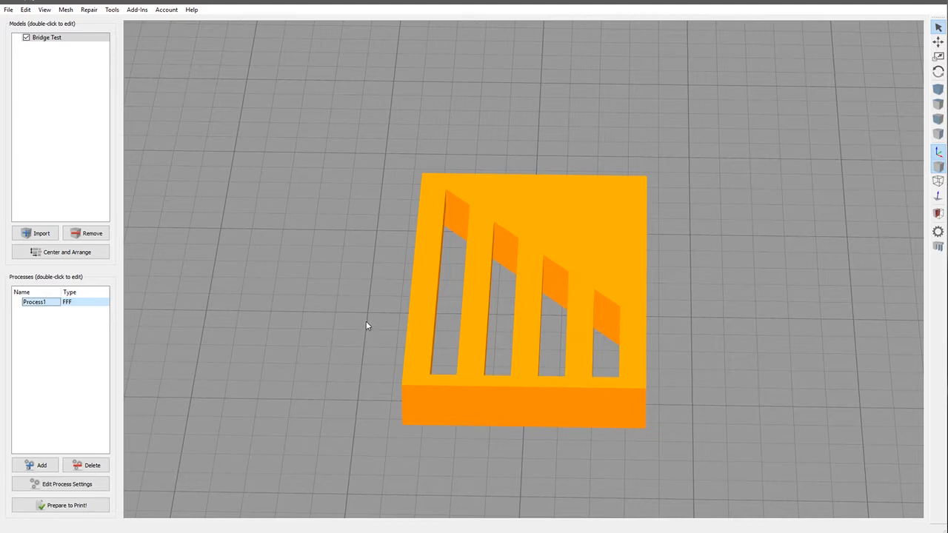
Step: Inspect the Bridge Test model's underside, its recessed pockets and the unsupported spans between the slots
left_click(525, 326)
left_click_drag(525, 329, 491, 113)
left_click_drag(491, 399, 374, 339)
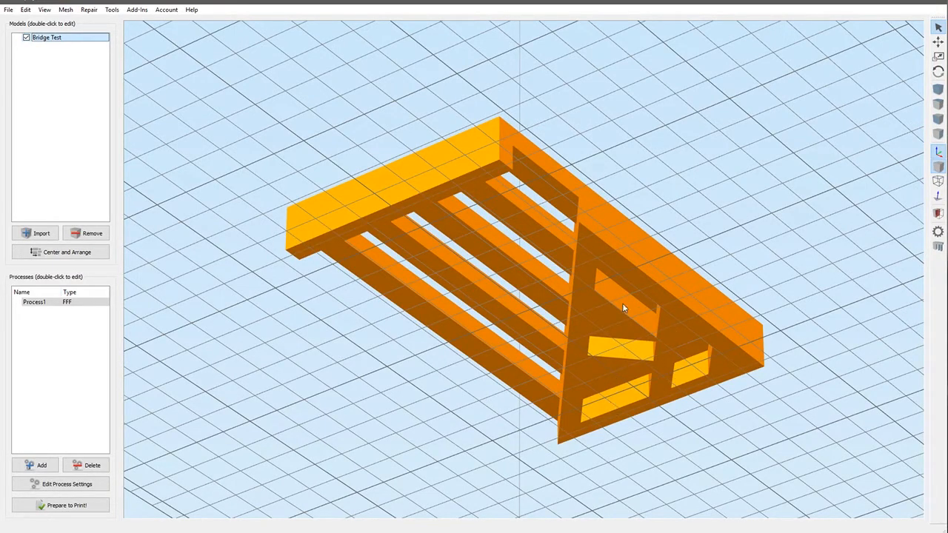
left_click_drag(623, 304, 541, 456)
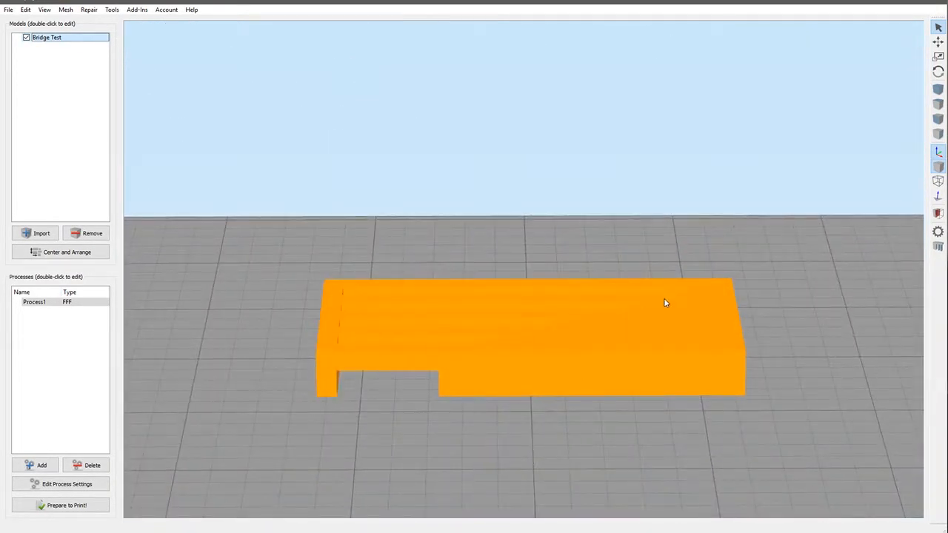
left_click_drag(665, 303, 601, 363)
scroll(613, 277, "up", 3)
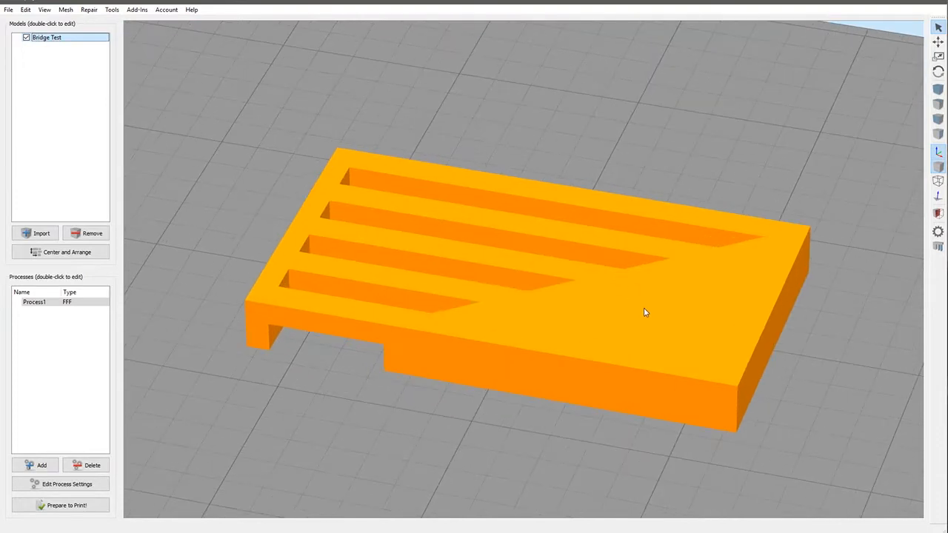
left_click_drag(644, 311, 513, 345)
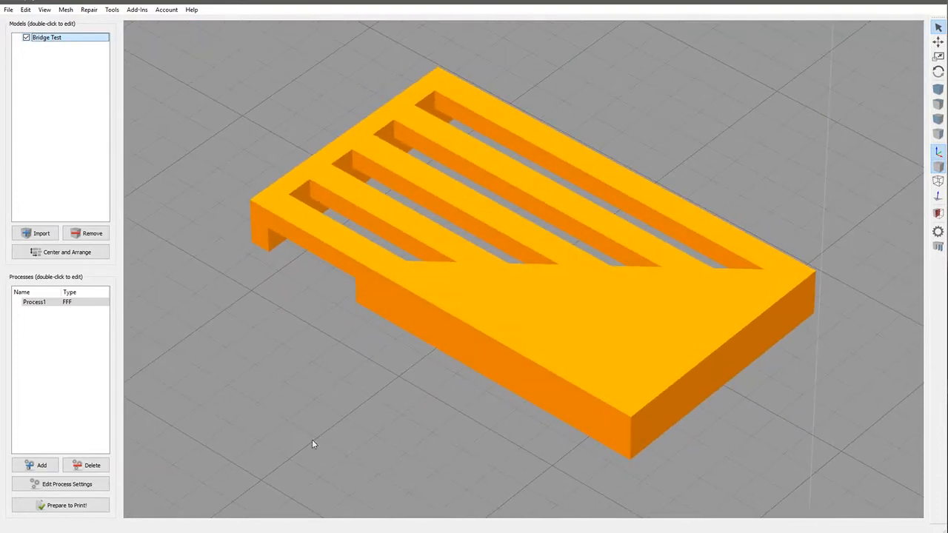
Step: Check the unsupported area threshold and bridging multipliers of Process1 once more and accept the settings
left_click(67, 483)
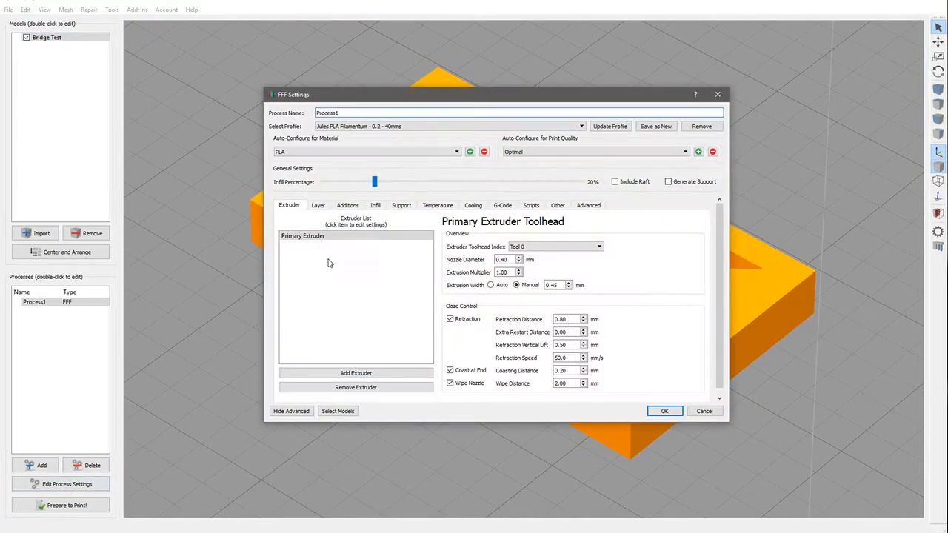
left_click_drag(412, 97, 392, 112)
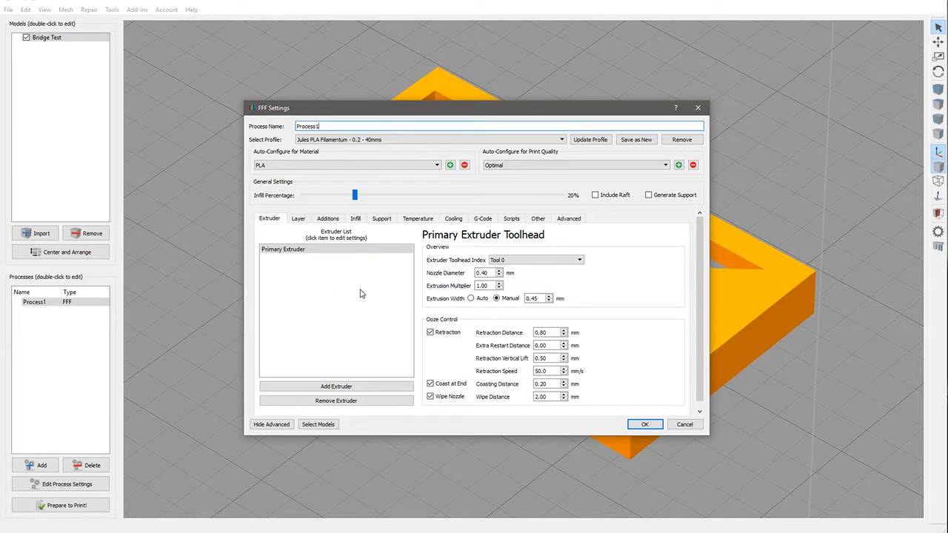
left_click(540, 220)
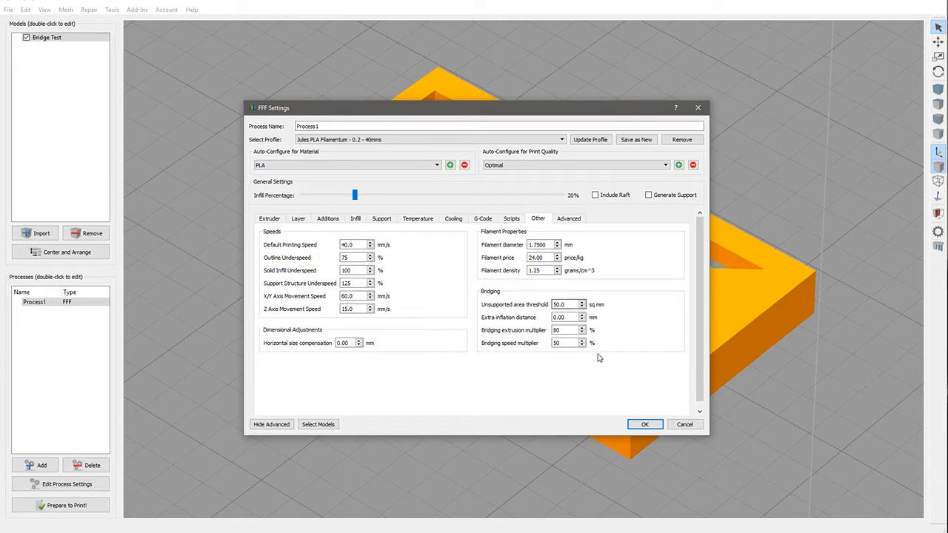
left_click(645, 424)
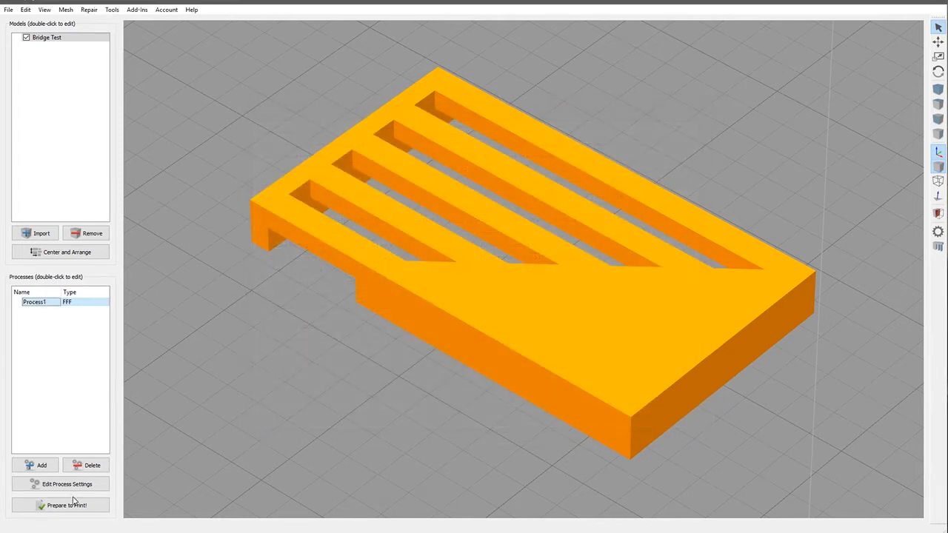
Step: Slice the Bridge Test model and limit the toolpath preview to lines 1 to 7160
left_click(74, 505)
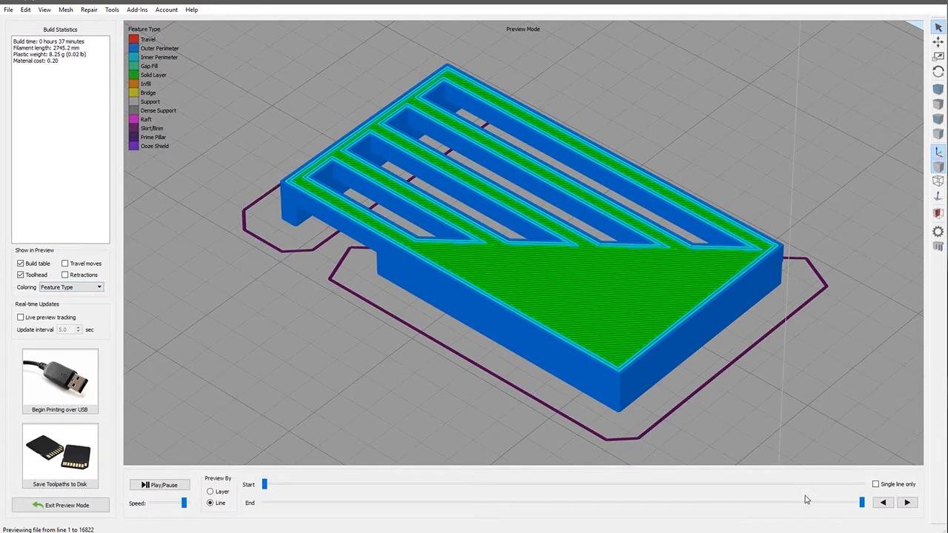
left_click_drag(861, 505, 518, 523)
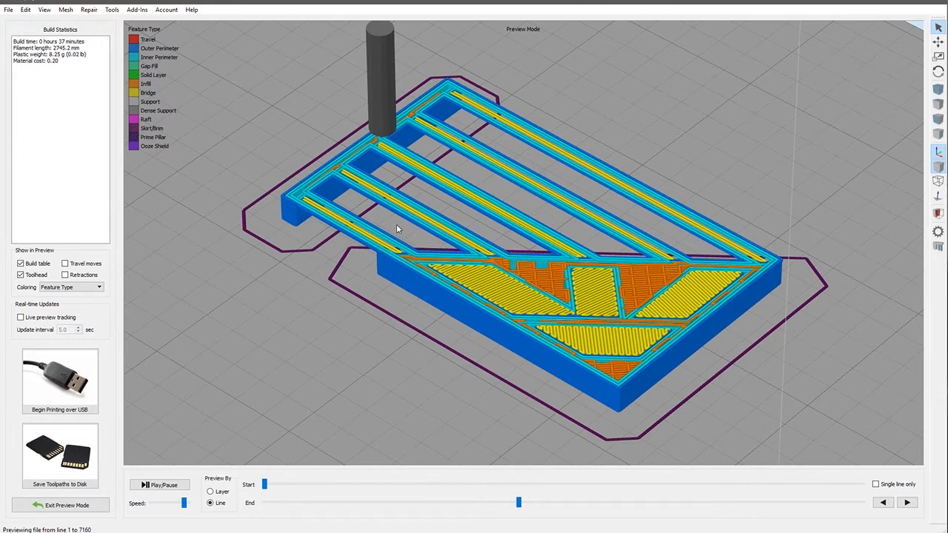
Step: Examine the bridge toolpaths and surrounding perimeters on the thin spans and over the pockets up close
left_click_drag(396, 228, 407, 232)
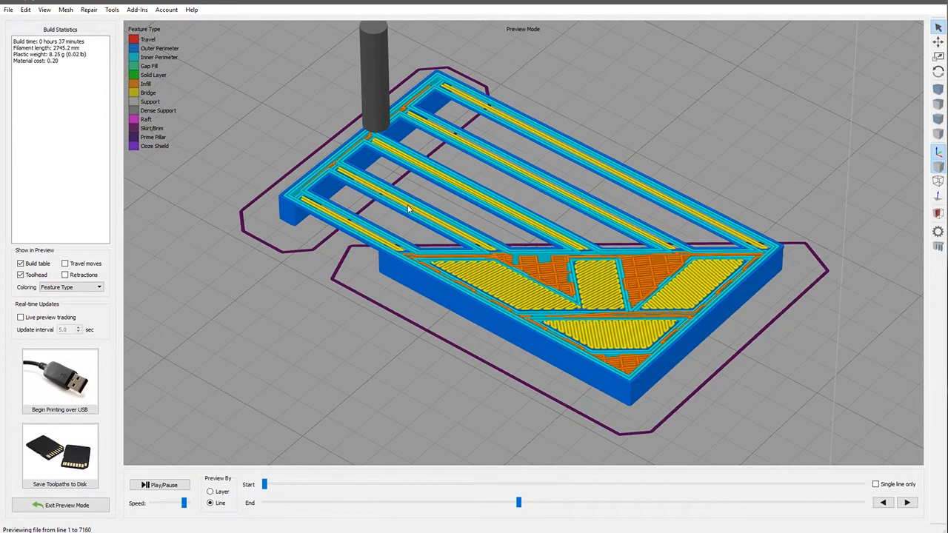
scroll(429, 239, "up", 6)
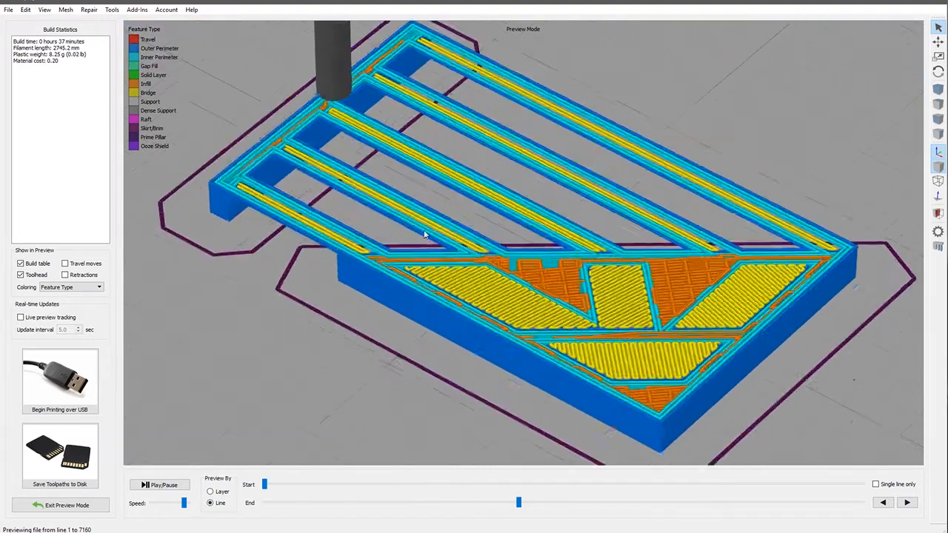
scroll(370, 252, "down", 6)
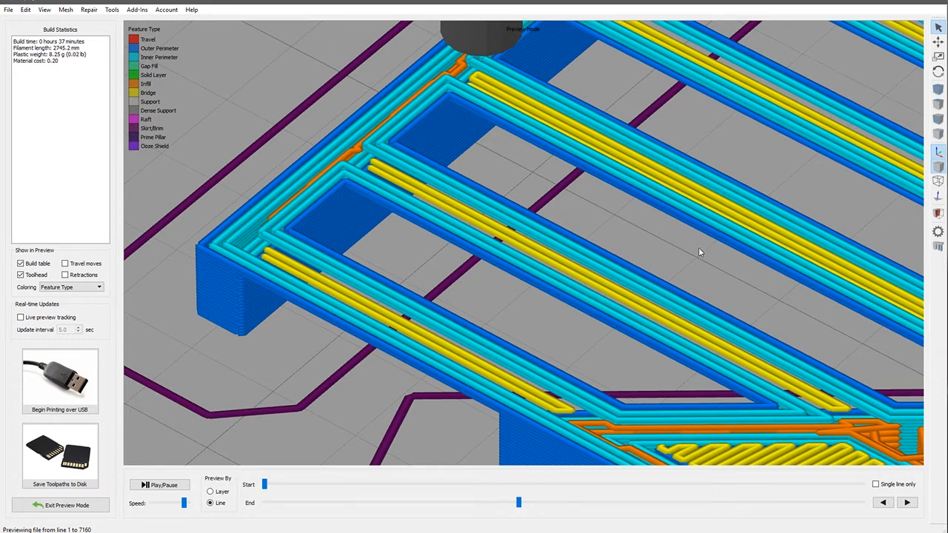
scroll(692, 253, "down", 5)
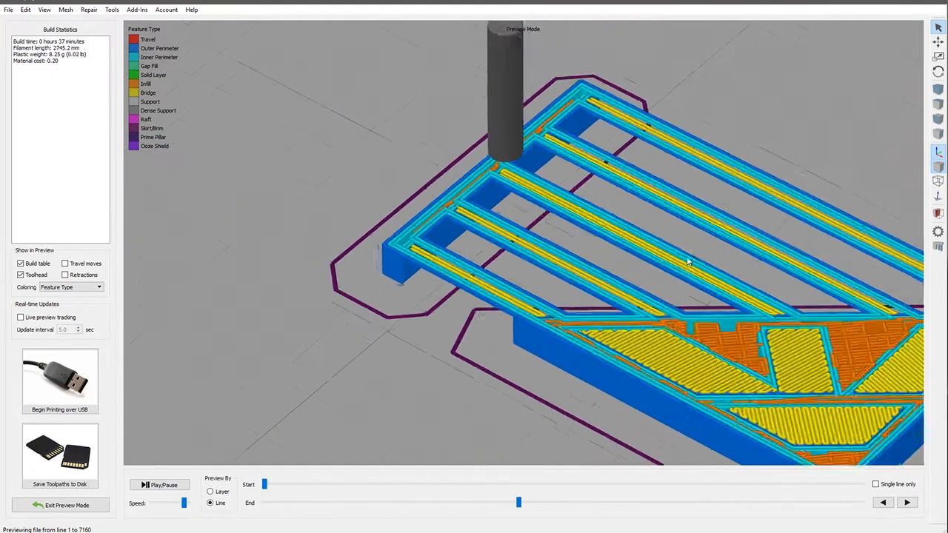
left_click_drag(686, 261, 676, 194)
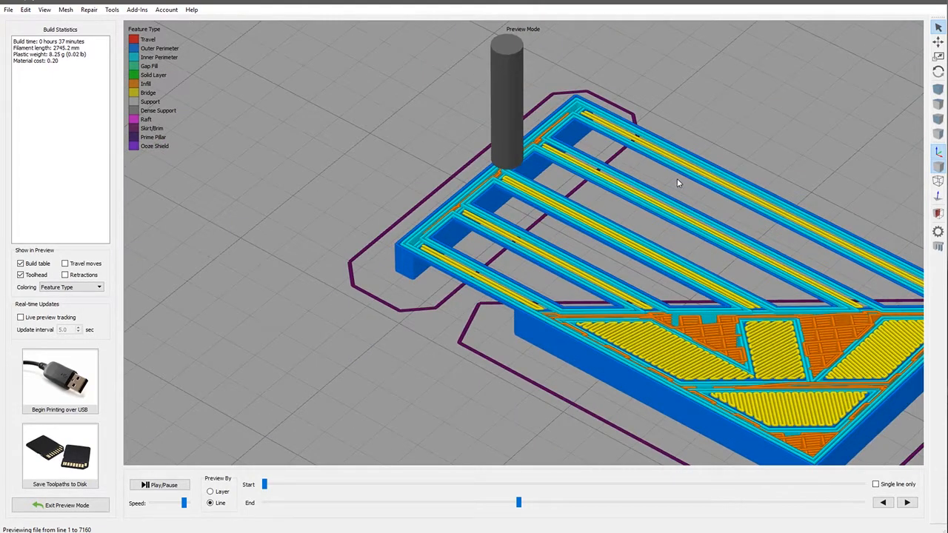
left_click_drag(720, 231, 552, 238)
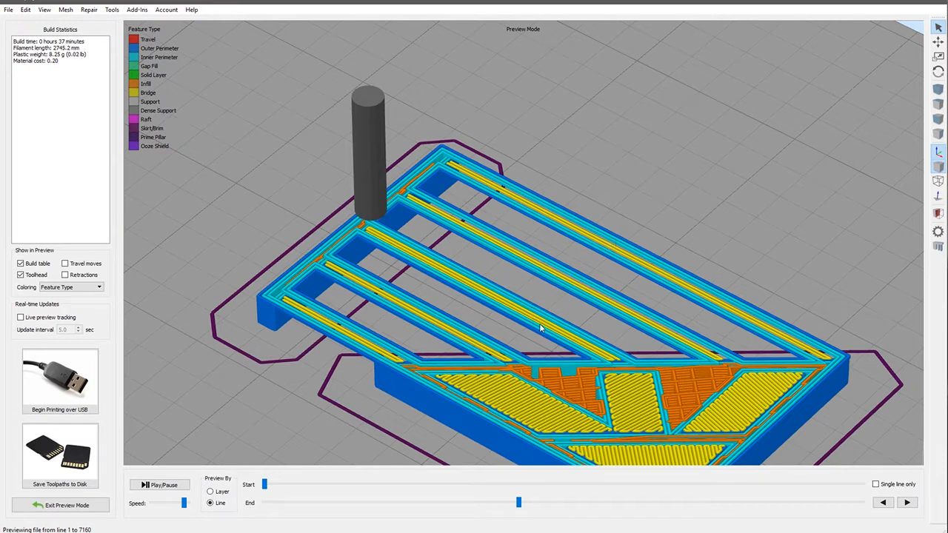
middle_click_drag(554, 351, 540, 332)
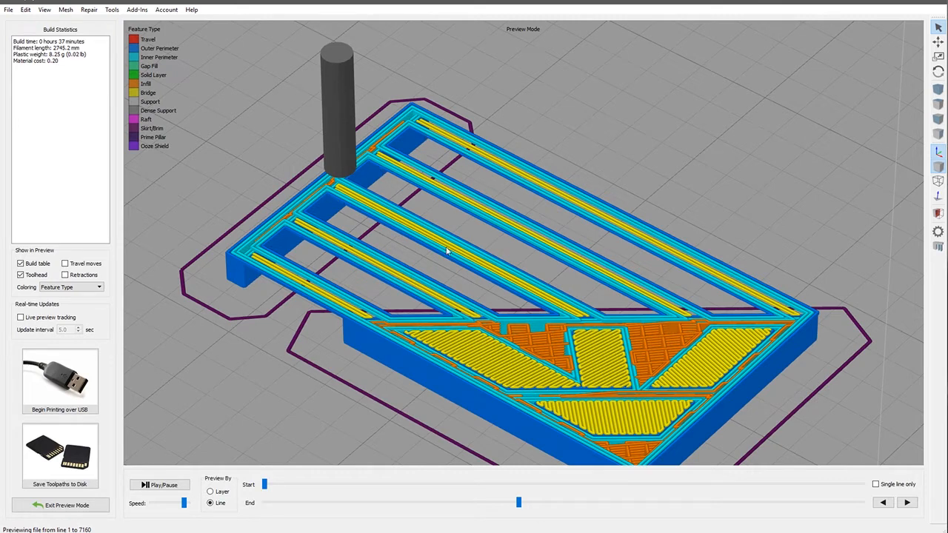
left_click_drag(344, 297, 482, 318)
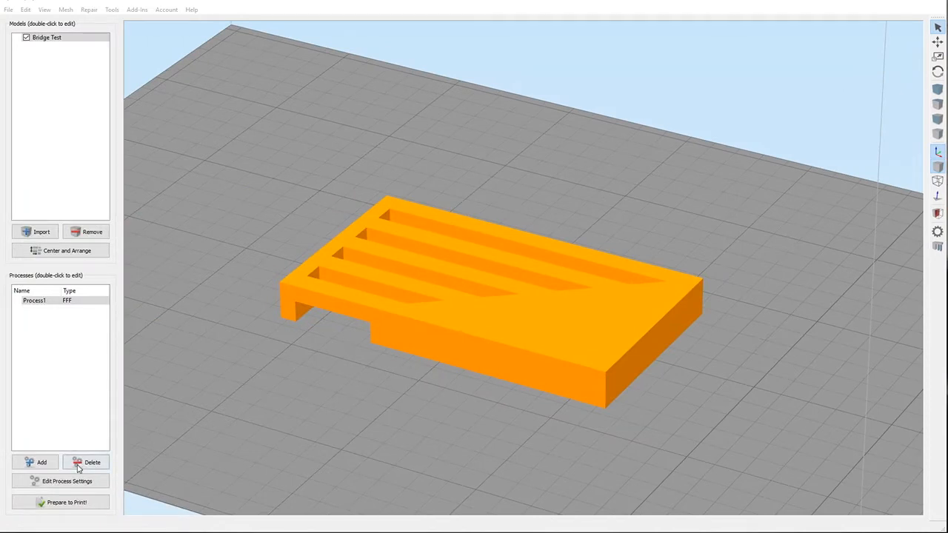
Step: Review the separate speed settings and the expanded bridging options of Process1 in the newer slicer version
left_click(55, 481)
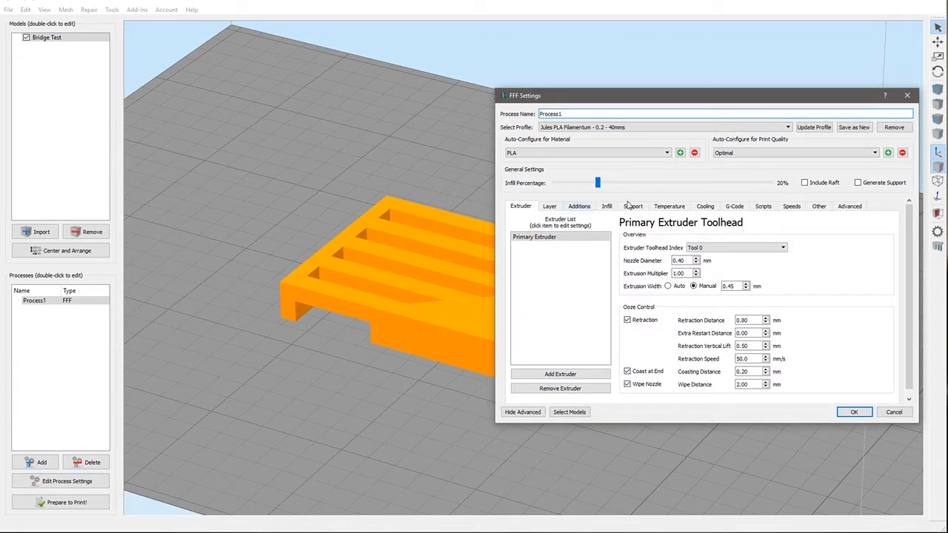
left_click(818, 206)
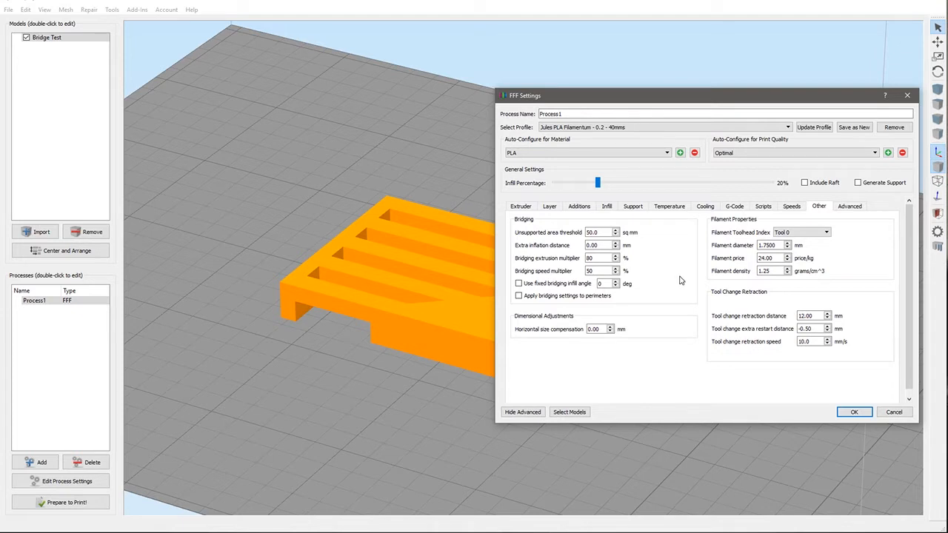
left_click(801, 210)
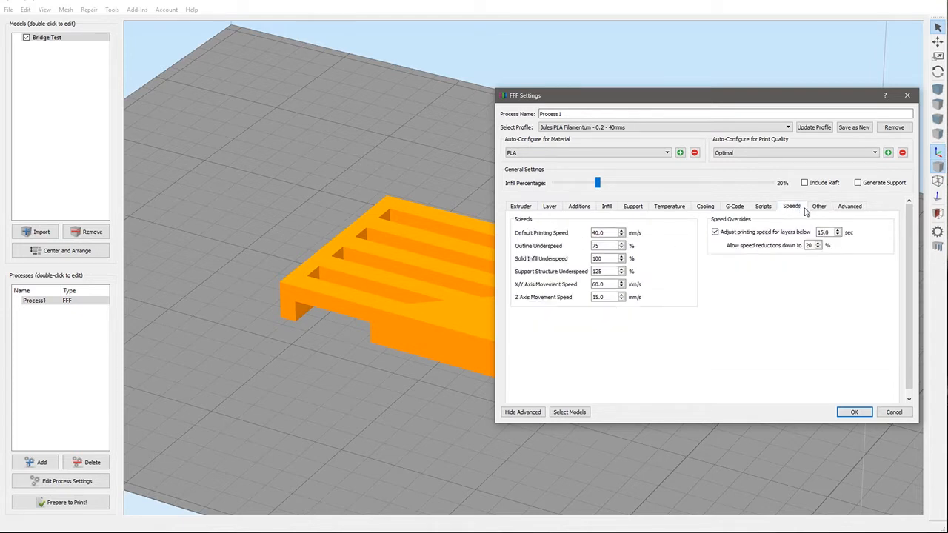
left_click(818, 210)
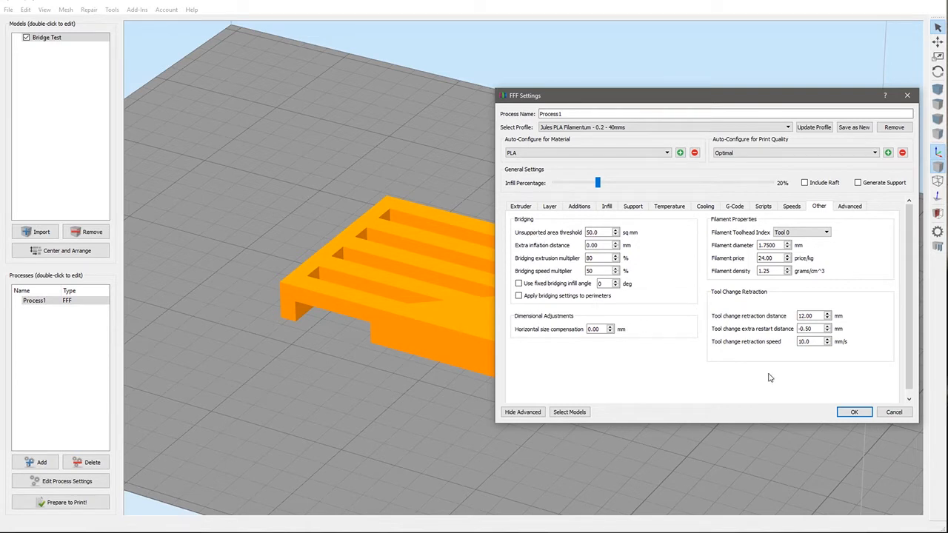
Step: Compare the bridging options with the older version's FFF settings, then accept the newer version's Process1 settings
key("alt+Tab")
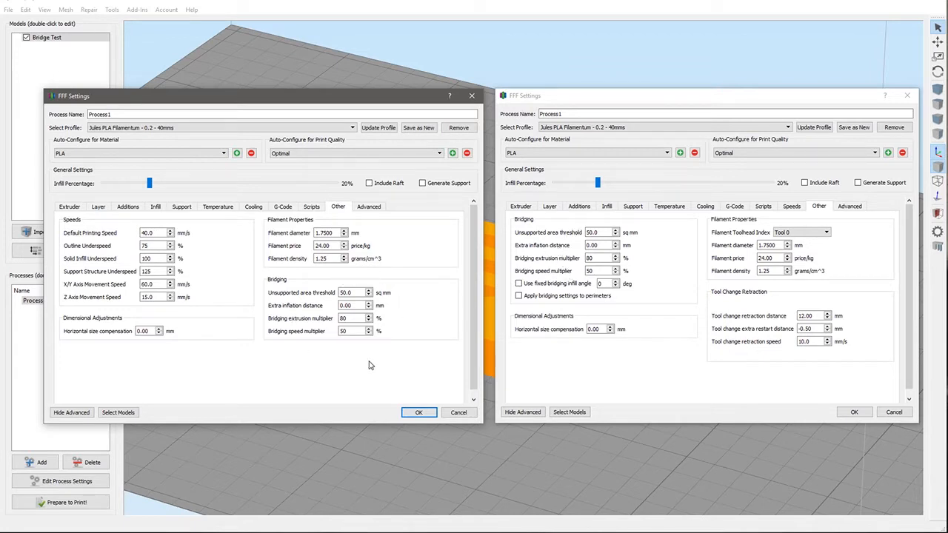
left_click(604, 100)
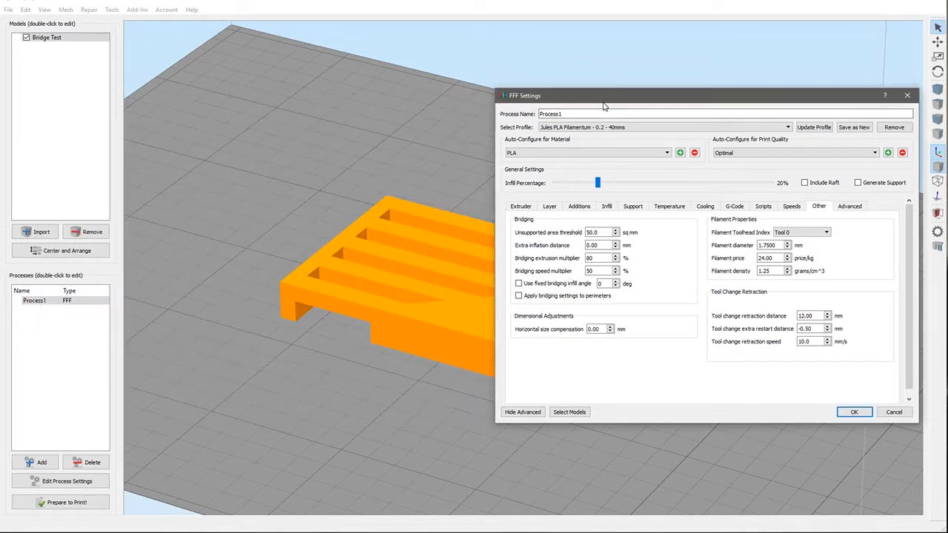
left_click(853, 412)
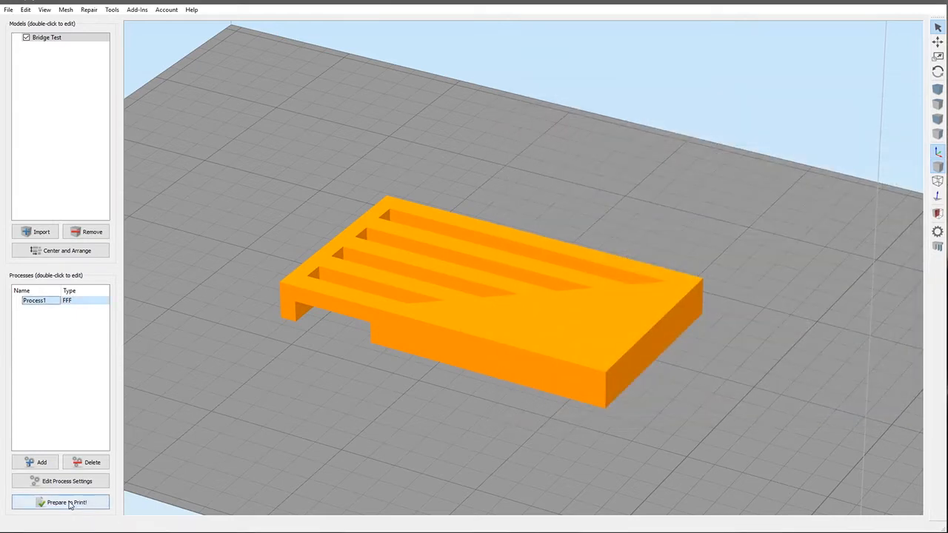
Step: Slice the Bridge Test model in the newer version and set the toolpath preview to go by layer
left_click(67, 502)
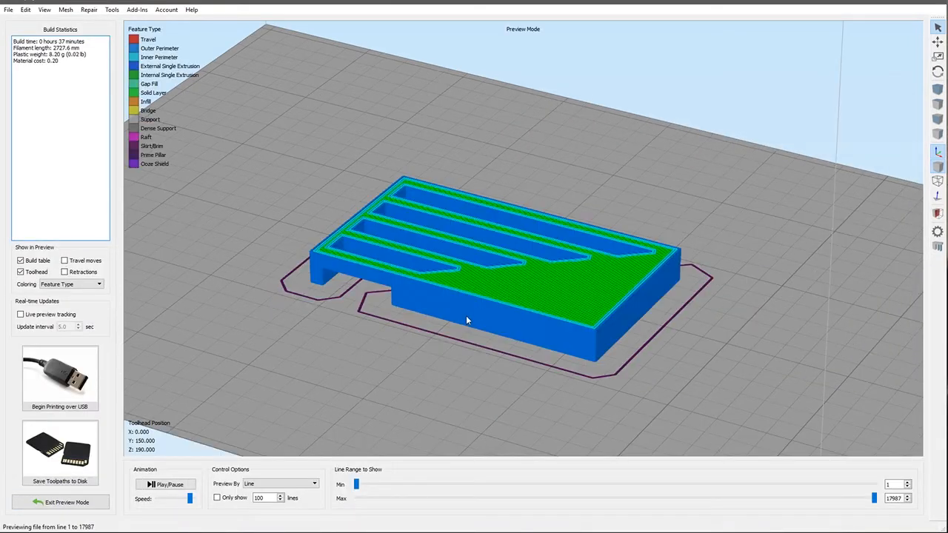
scroll(466, 320, "up", 2)
scroll(470, 269, "up", 5)
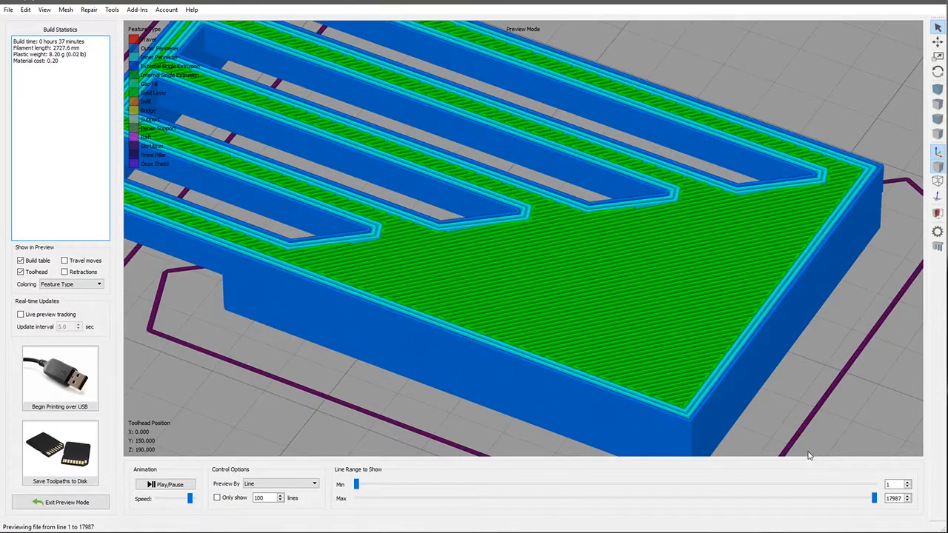
left_click(274, 484)
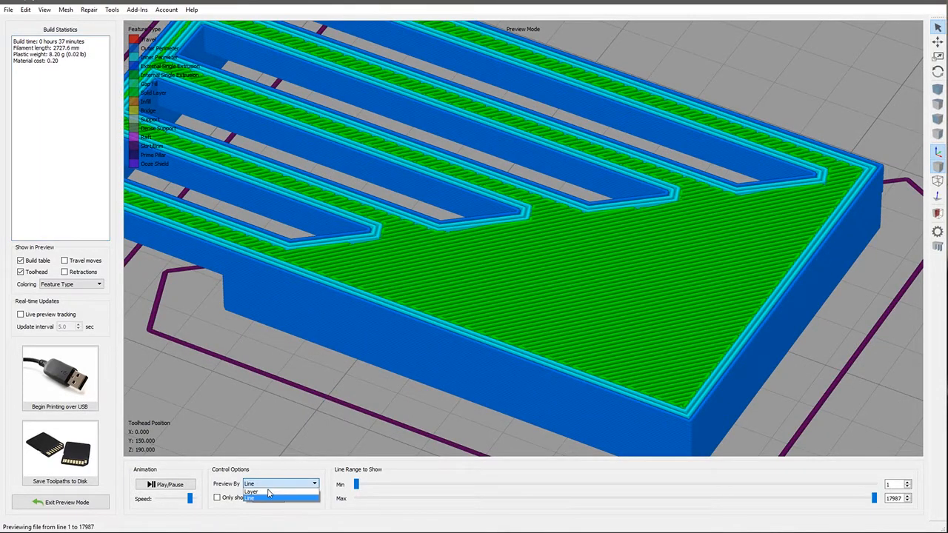
left_click(268, 492)
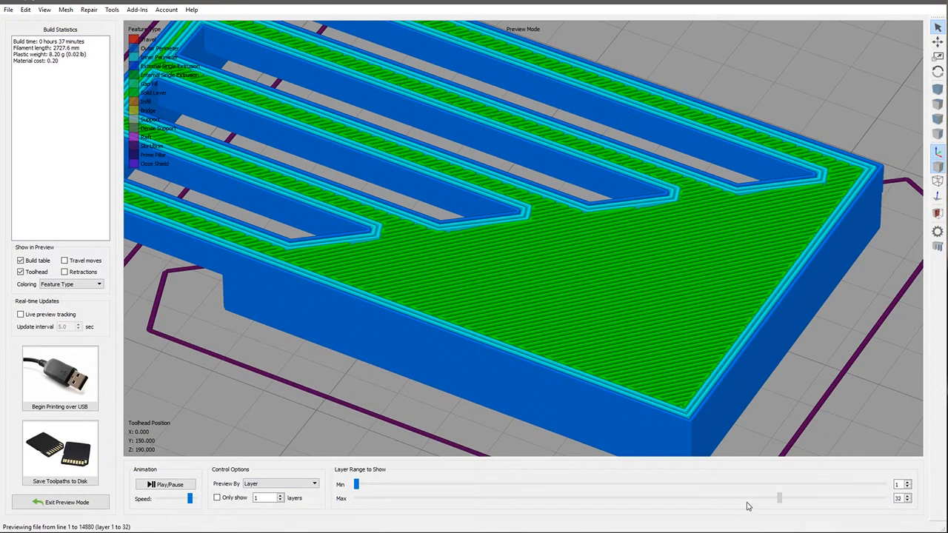
Step: Preview the toolpaths only up to layer 21 and examine the bridges on the spans and over the pockets, then leave the preview
left_click_drag(748, 506, 577, 518)
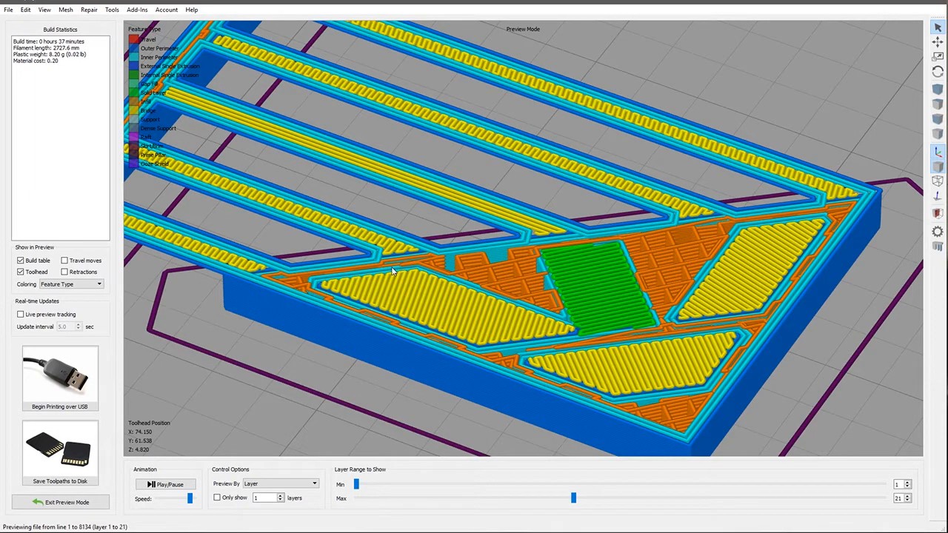
scroll(309, 252, "up", 2)
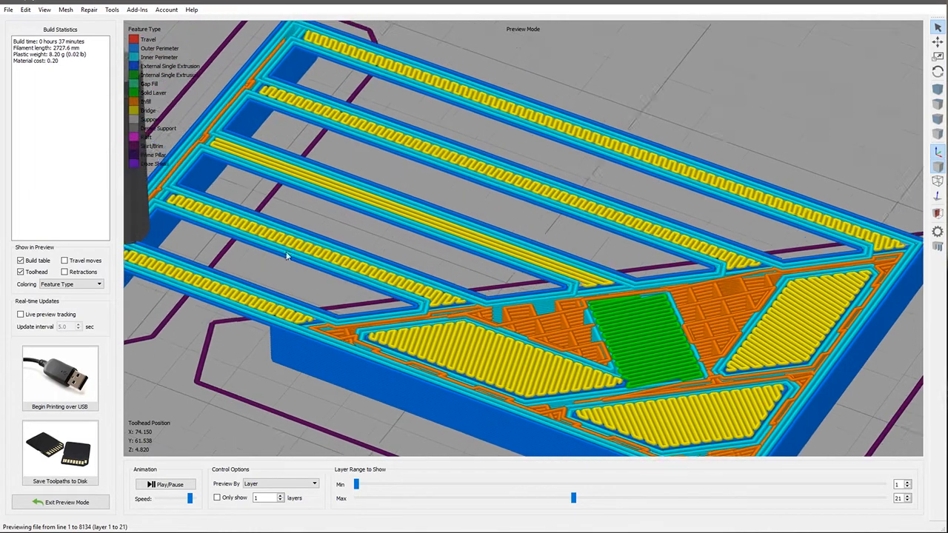
right_click_drag(287, 255, 296, 271)
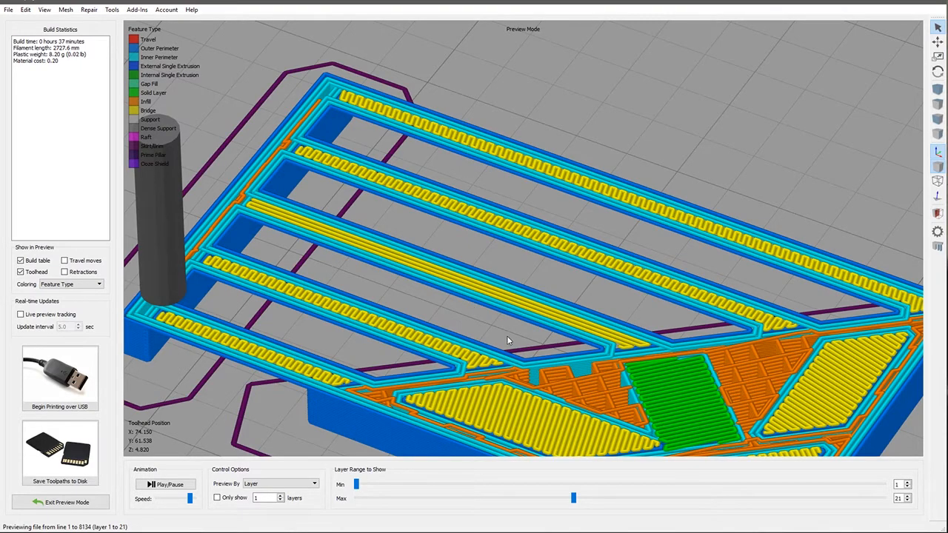
right_click_drag(549, 350, 553, 322)
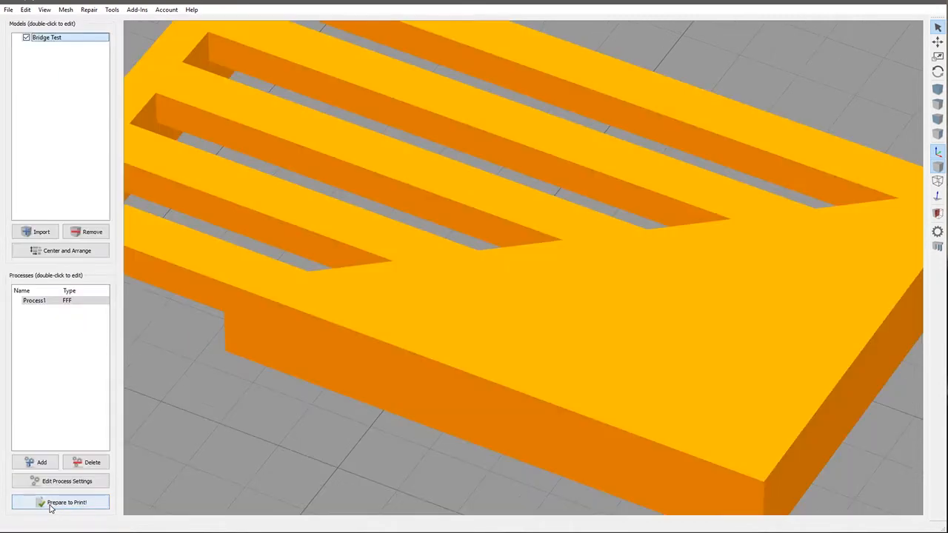
left_click(53, 506)
Step: Set the unsupported area threshold in Process1's bridging options to 45 sq mm
left_click(63, 482)
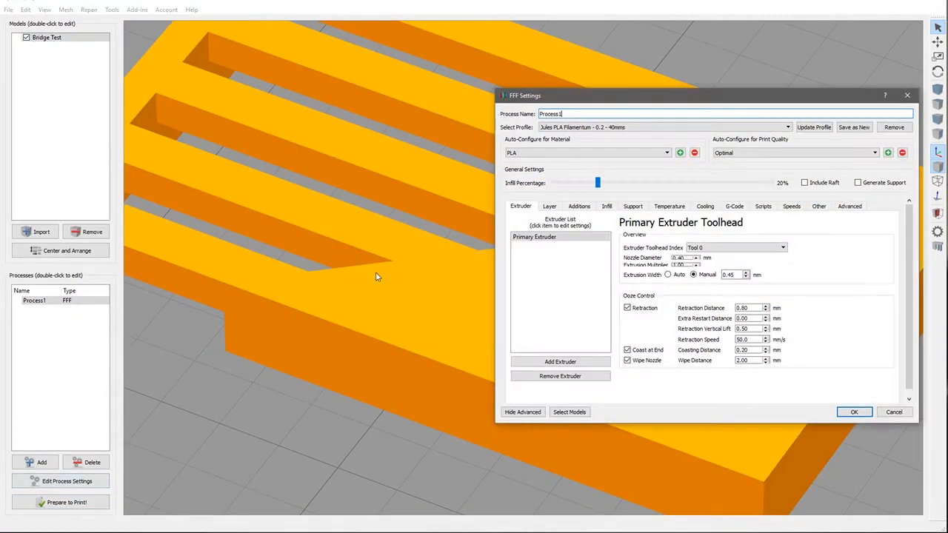
left_click(817, 206)
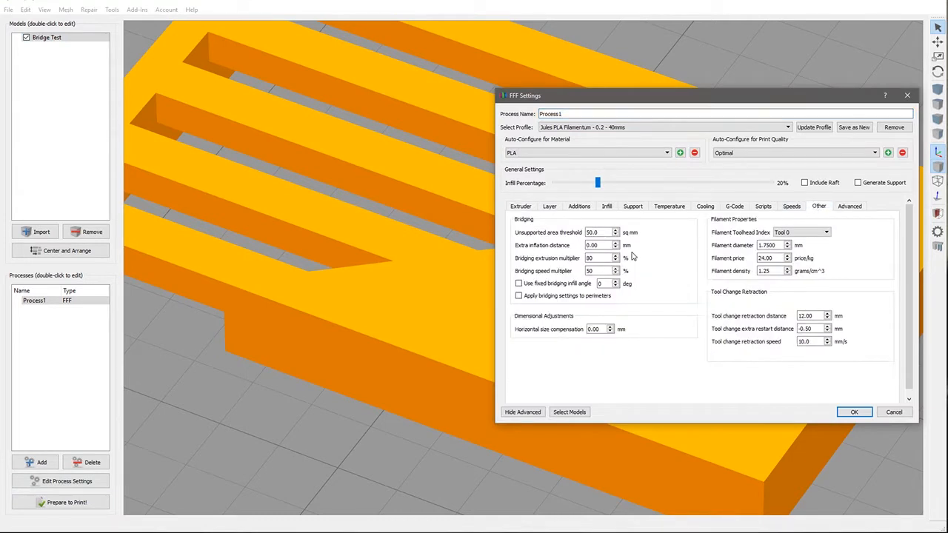
double_click(592, 233)
type("45")
left_click(854, 412)
Step: Reslice with the changed area threshold, inspect the bridges over the pockets up to layer 21, and leave the preview
left_click(77, 502)
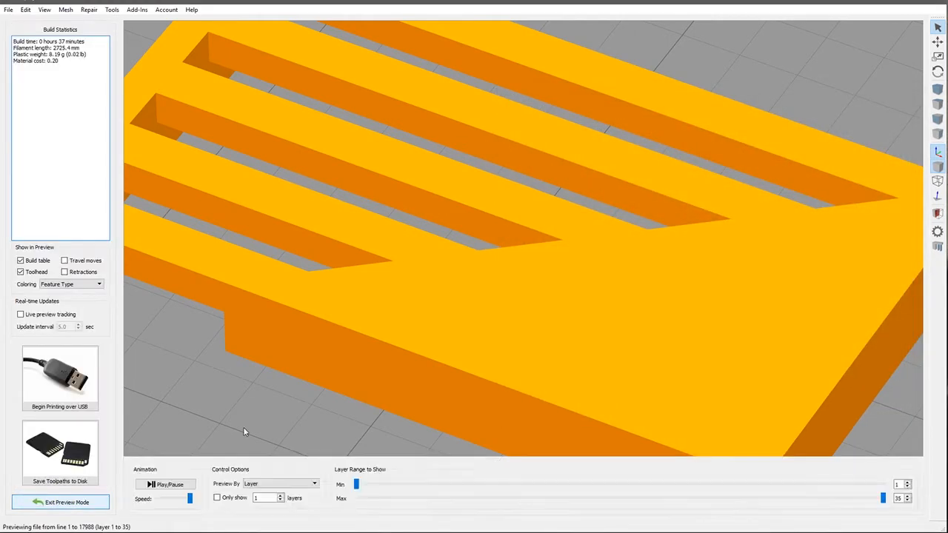
left_click_drag(595, 510, 566, 516)
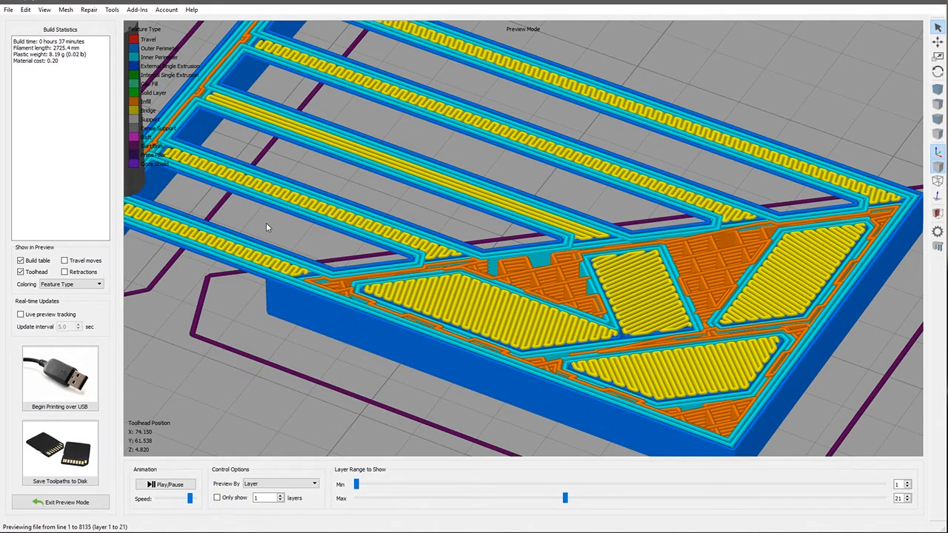
left_click_drag(267, 227, 368, 197)
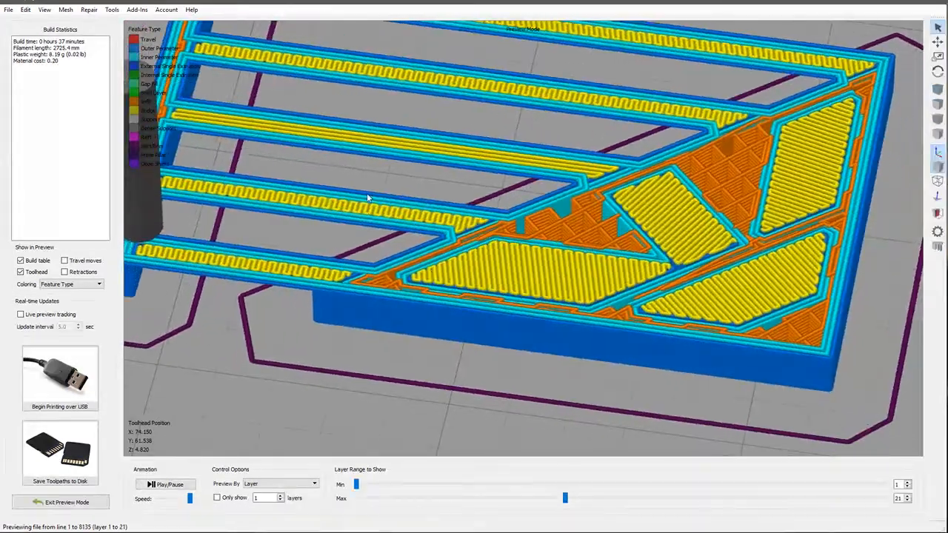
scroll(369, 198, "up", 3)
scroll(369, 198, "down", 4)
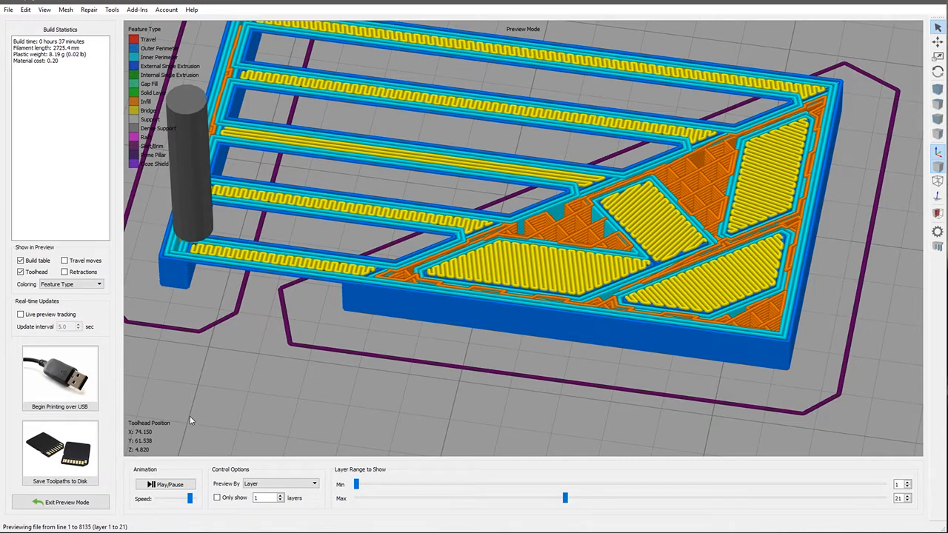
left_click(56, 502)
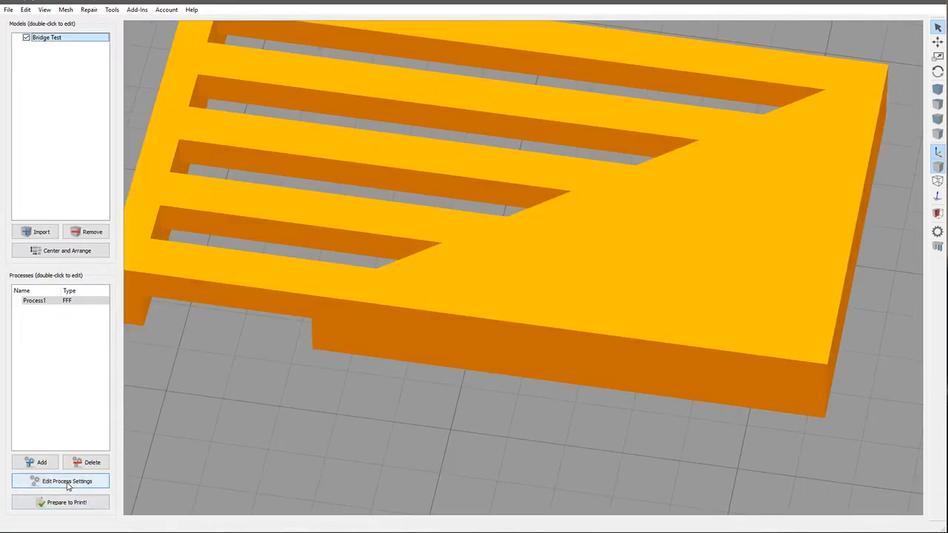
Step: Apply the bridging settings to perimeters in Process1 and accept the settings
left_click(67, 481)
left_click(818, 206)
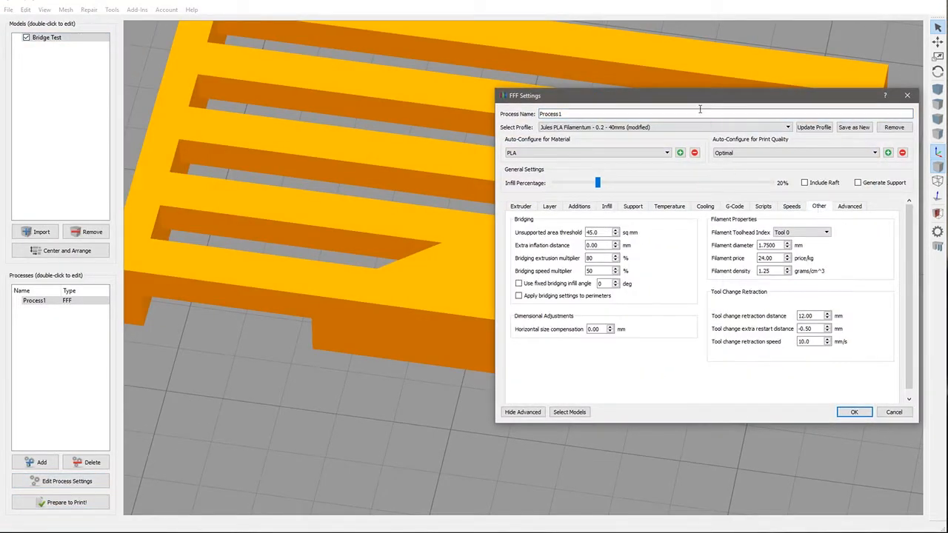
left_click_drag(686, 98, 490, 121)
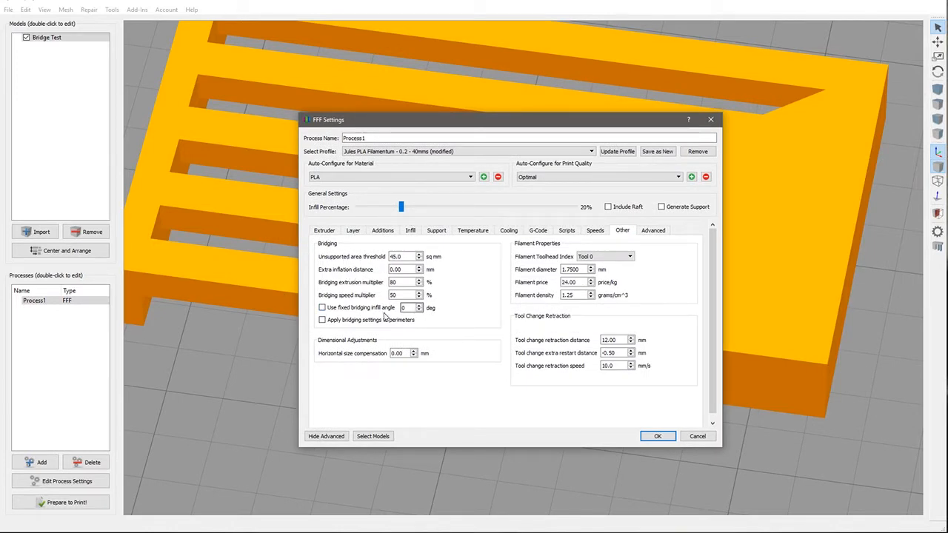
left_click(322, 322)
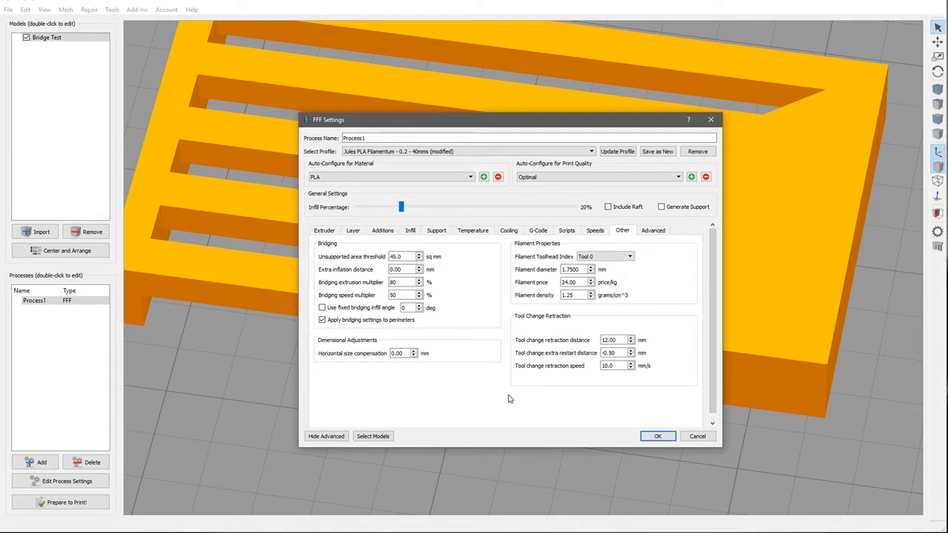
left_click(656, 436)
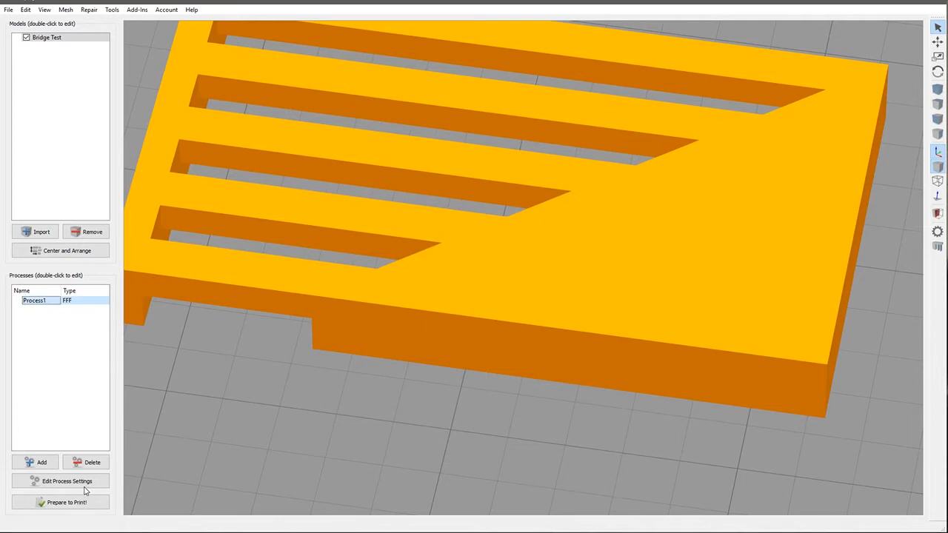
Step: Reslice with perimeter bridging, inspect the span perimeters up to layer 21, and leave the preview
left_click(63, 503)
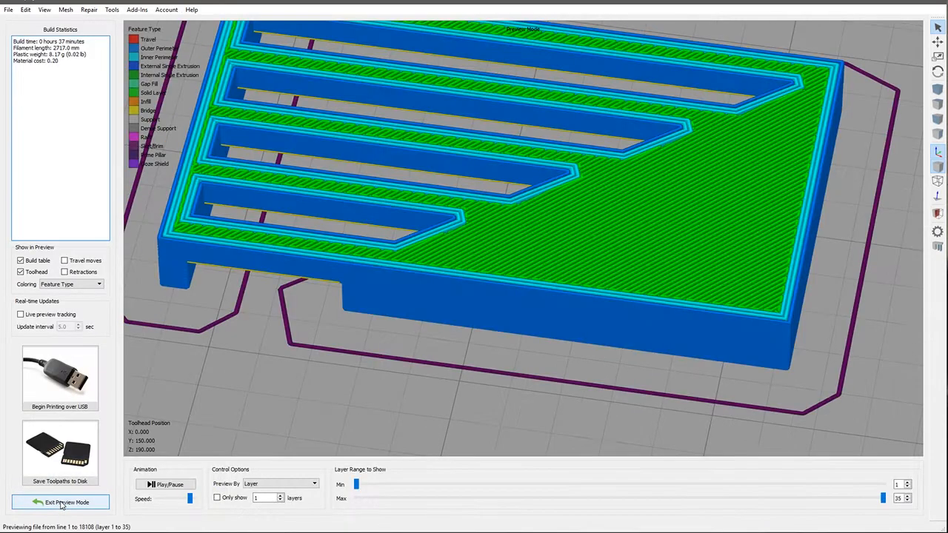
left_click_drag(882, 498, 618, 498)
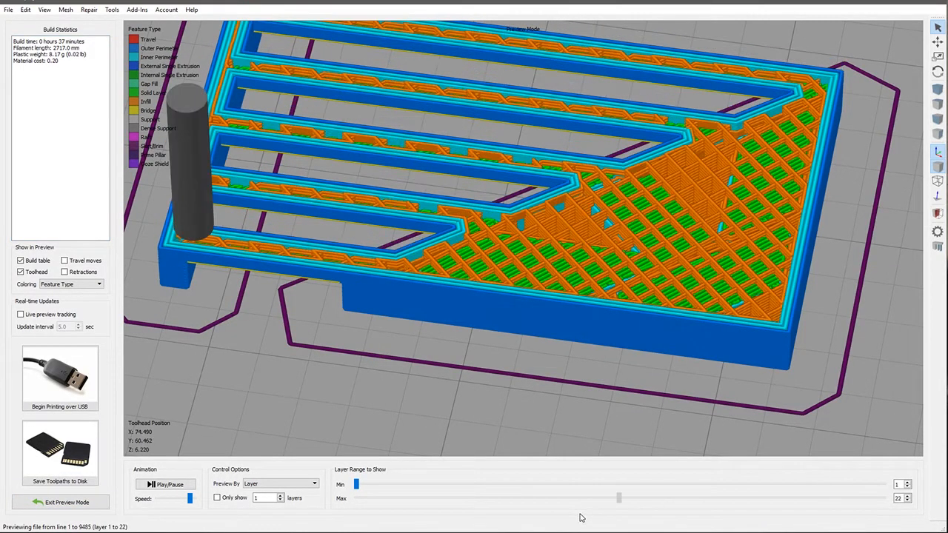
key("Left")
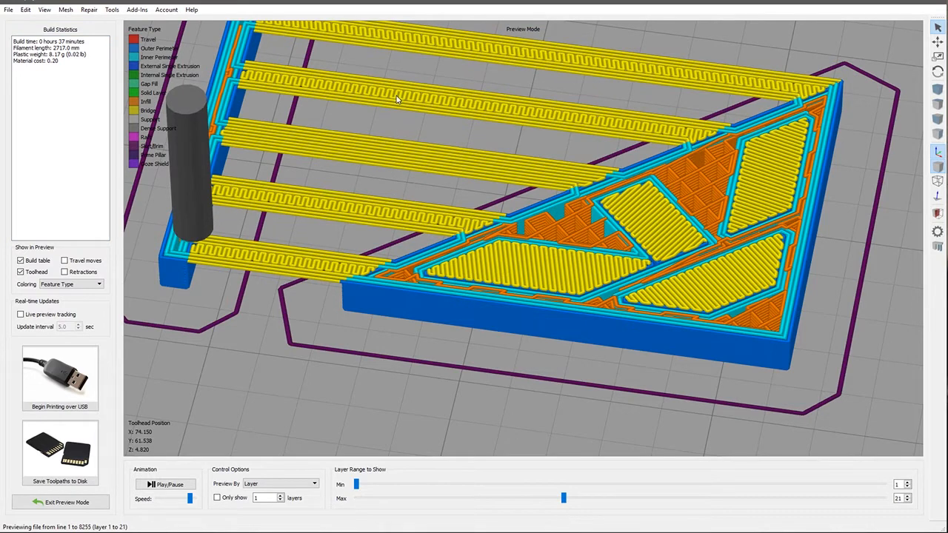
right_click_drag(456, 143, 458, 173)
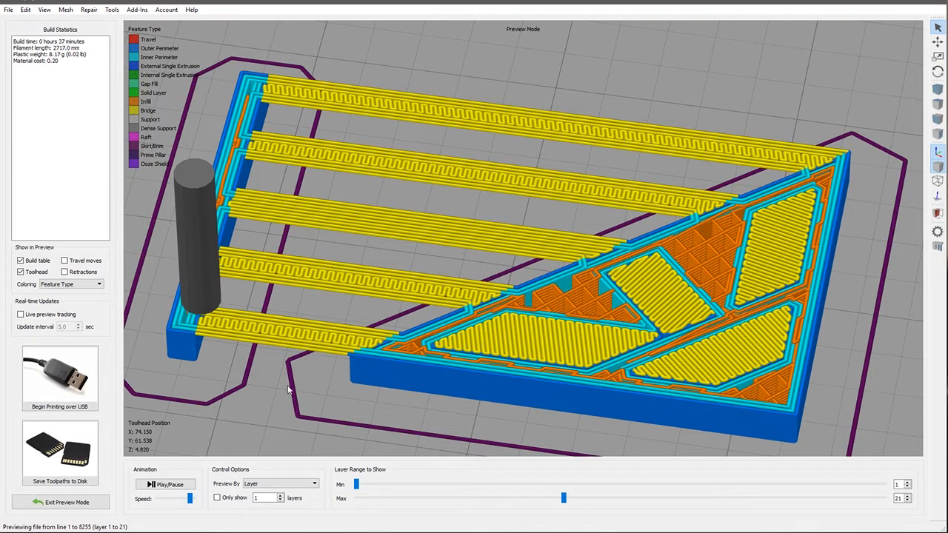
left_click(55, 503)
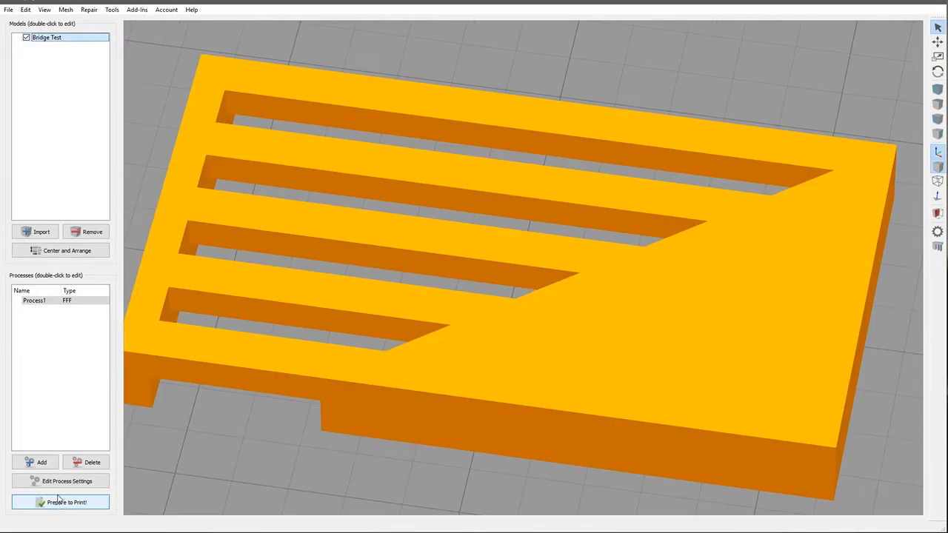
Step: Turn off bridging settings for perimeters in Process1 and use a fixed bridging infill angle of 210 degrees
left_click(59, 483)
left_click(624, 231)
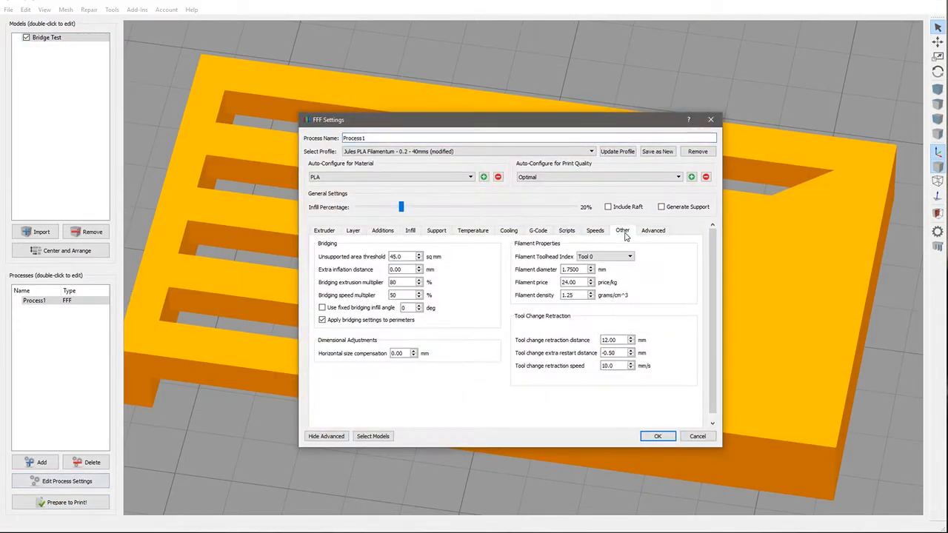
left_click(323, 323)
left_click(322, 308)
double_click(406, 308)
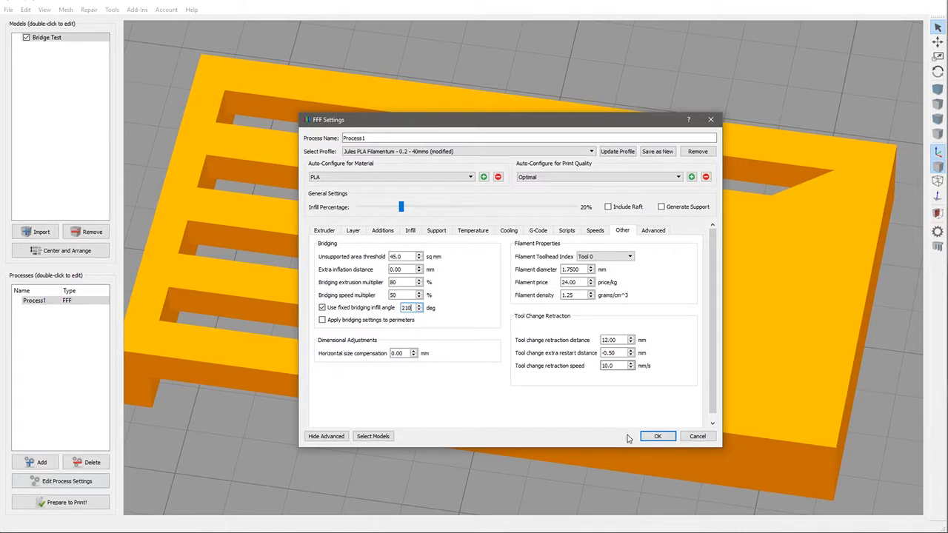
left_click(656, 436)
Step: Reslice with the fixed bridging angle, view the bridge infill direction up to layer 21, and leave the preview
left_click(47, 503)
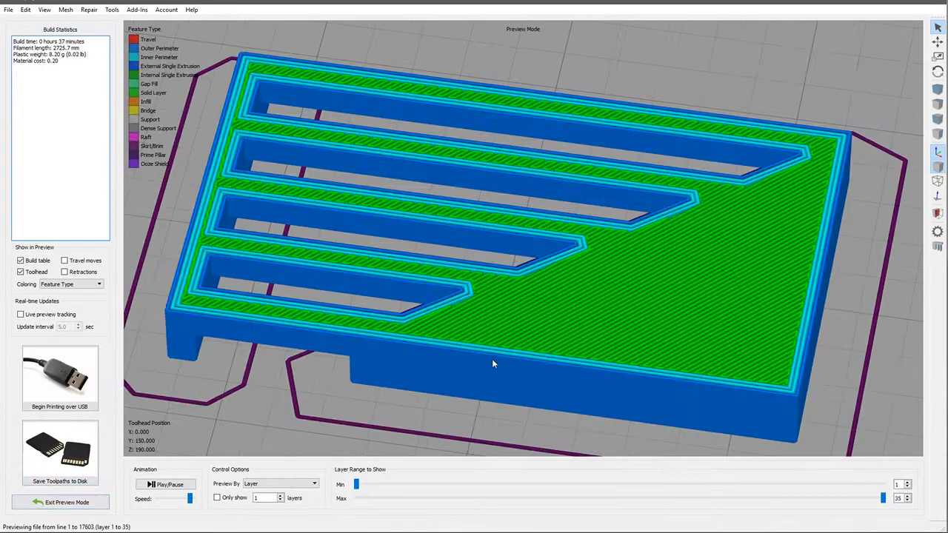
left_click_drag(882, 498, 567, 498)
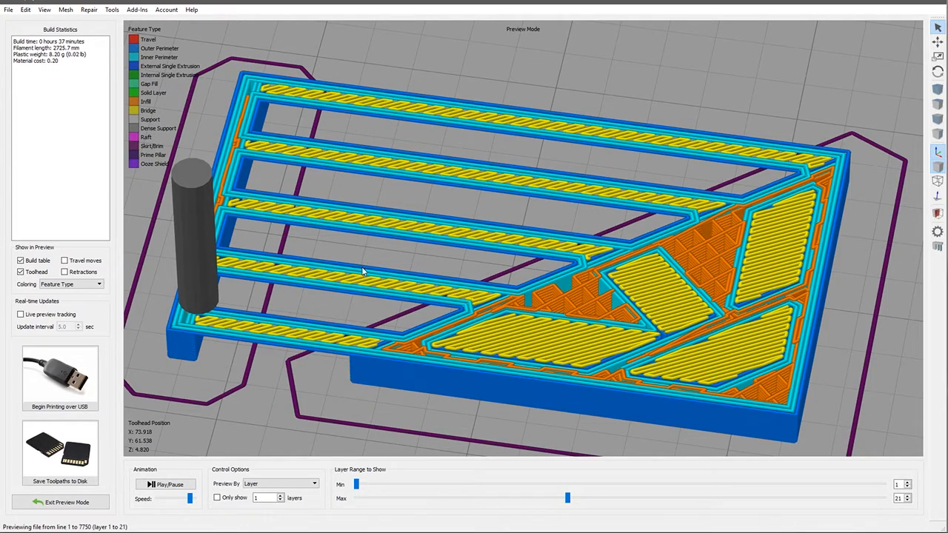
left_click(65, 502)
Step: Apply the bridging settings to perimeters in addition to the fixed bridging infill angle
left_click(65, 481)
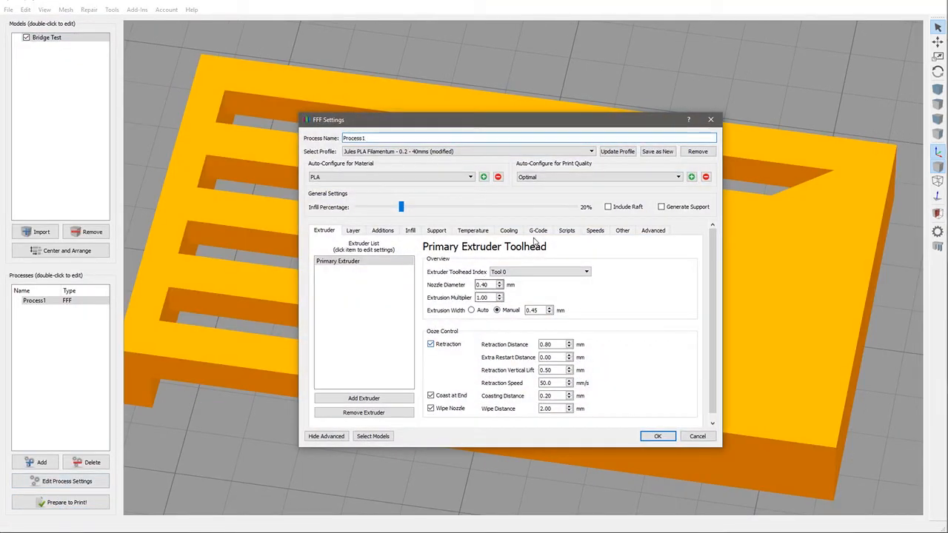
left_click(615, 233)
left_click(322, 319)
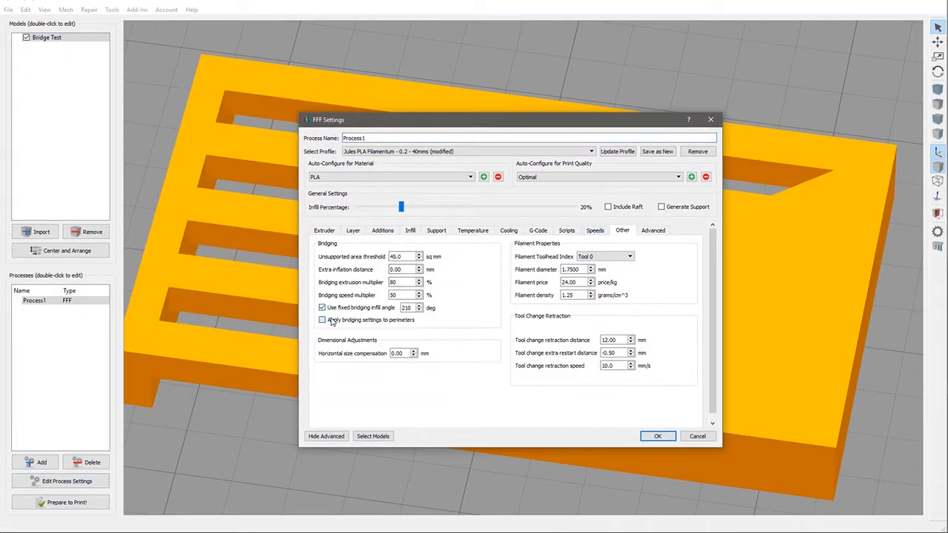
left_click(657, 436)
Step: Reslice with both bridging options on, view the toolpaths up to layer 21, and leave the preview
left_click(23, 505)
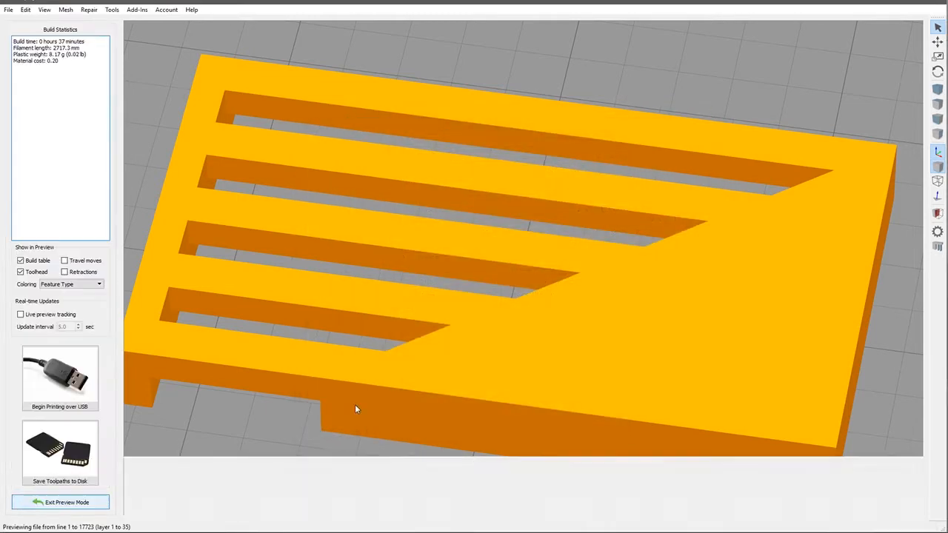
left_click_drag(880, 499, 579, 498)
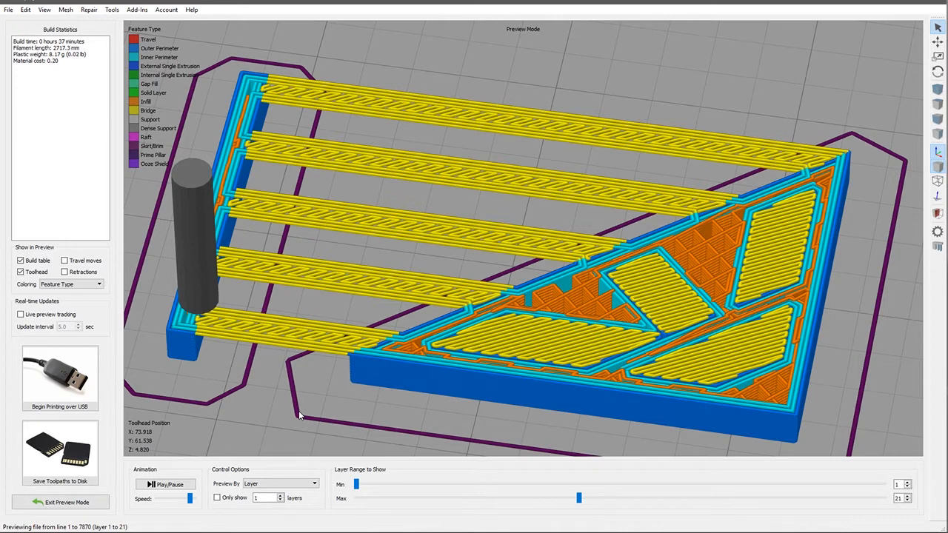
left_click(67, 503)
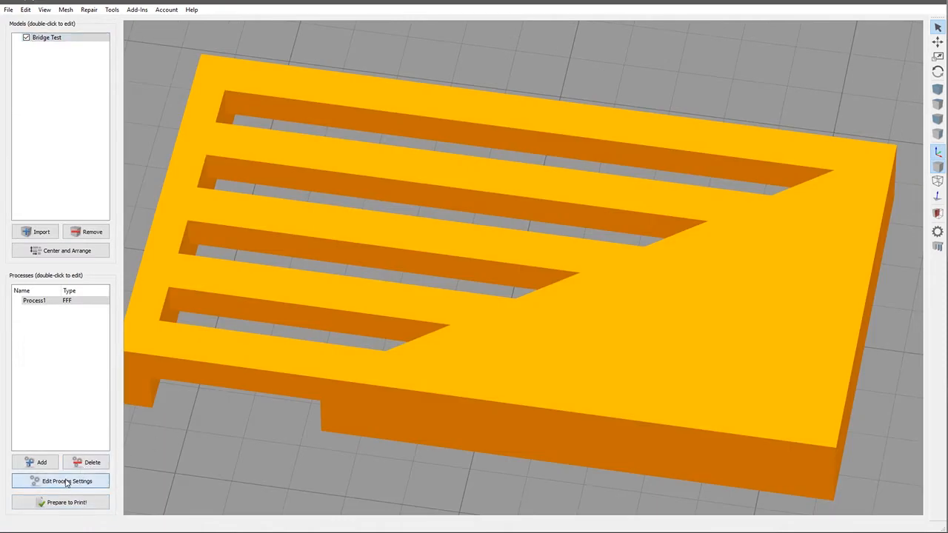
Step: Turn off both the fixed bridging infill angle and perimeter bridging in Process1, and reslice to preview layers 1 to 21
left_click(52, 480)
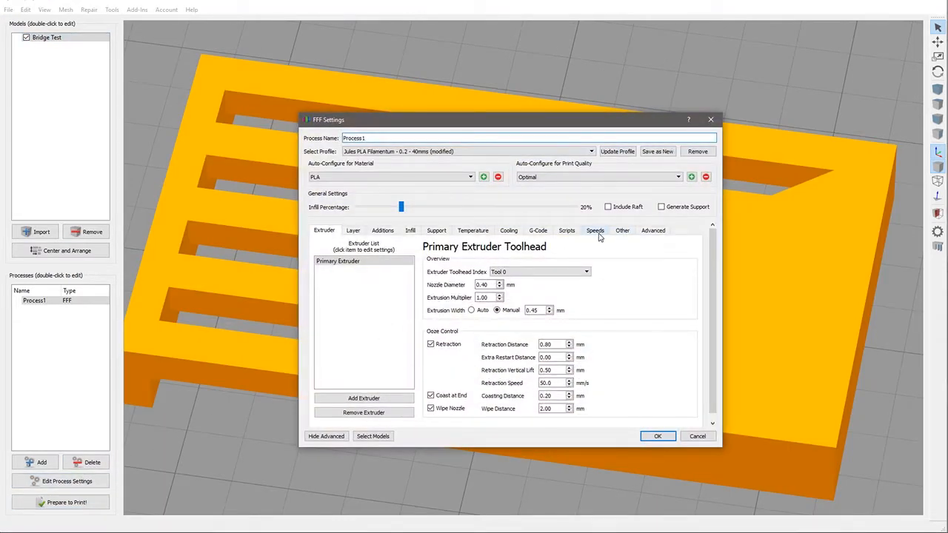
left_click(622, 230)
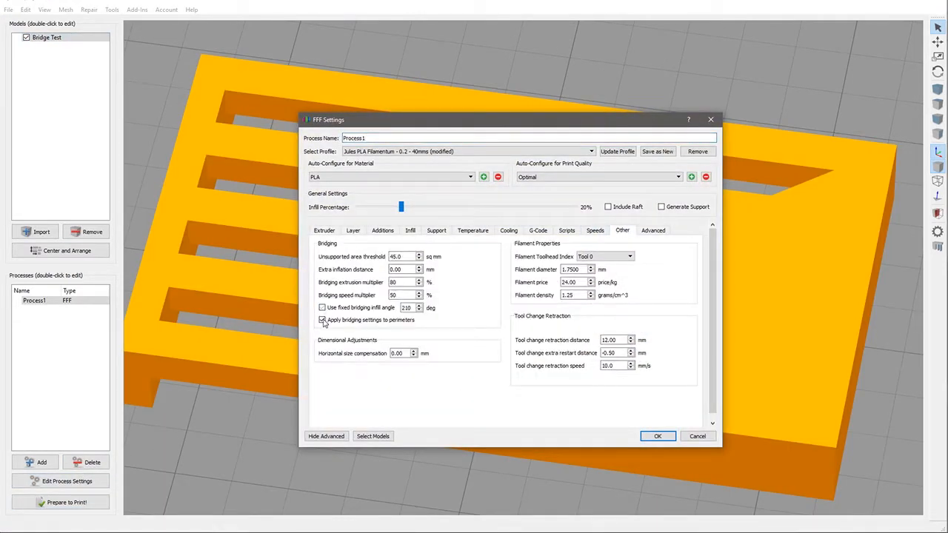
left_click(657, 436)
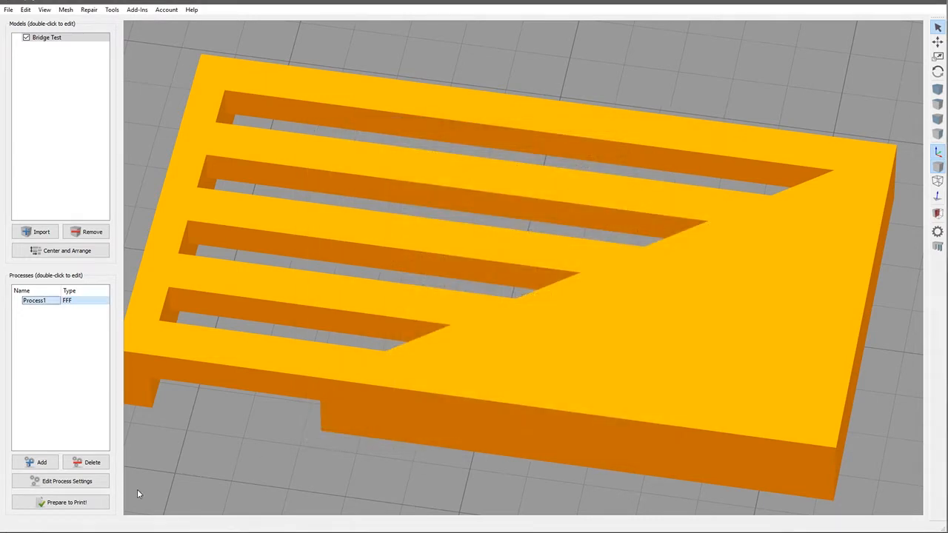
left_click(66, 503)
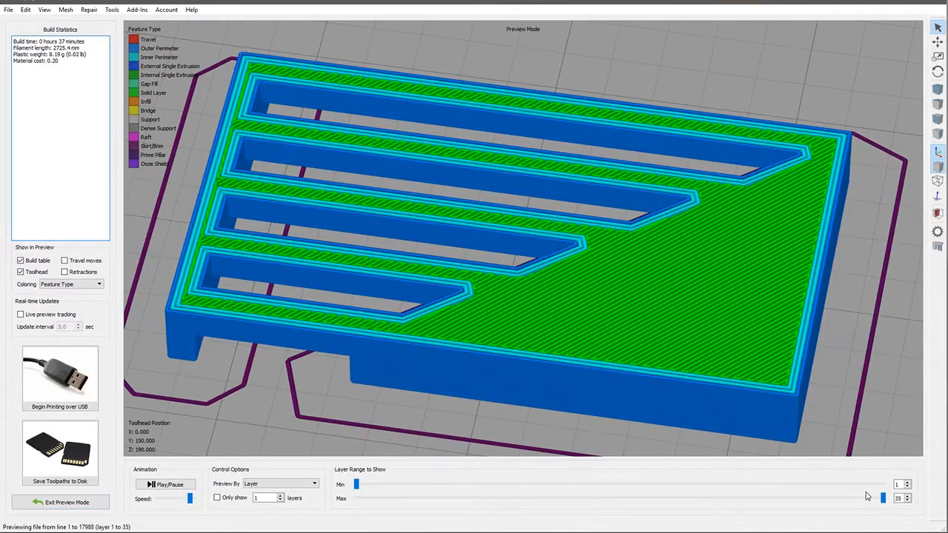
left_click_drag(883, 500, 563, 499)
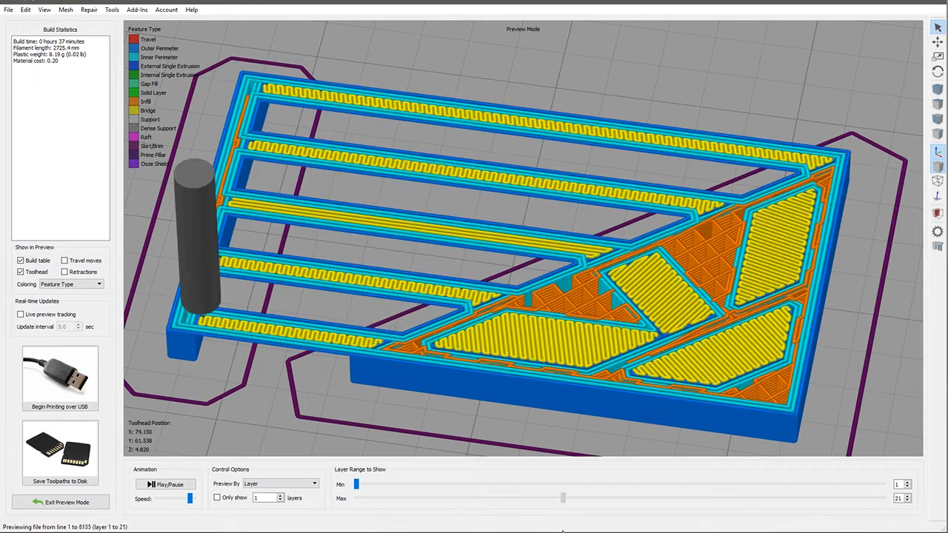